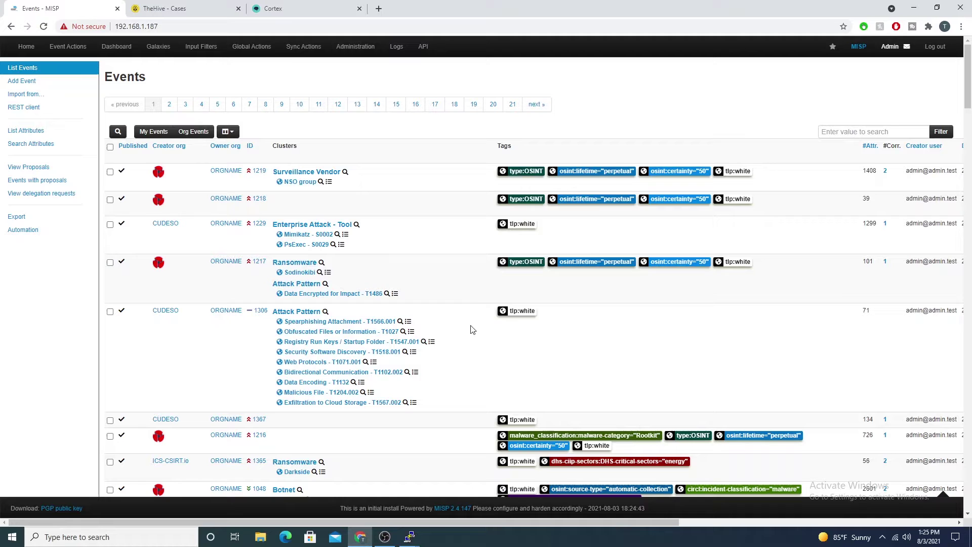
Look through the MISP event list, examining the creator organisations, clusters and tags of the events
scroll(683, 357, "down", 1)
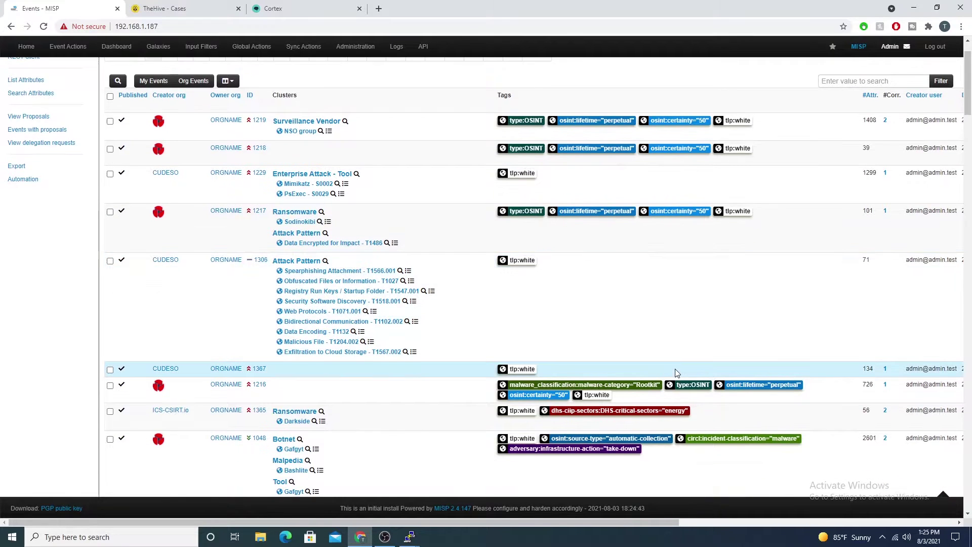
scroll(679, 364, "up", 1)
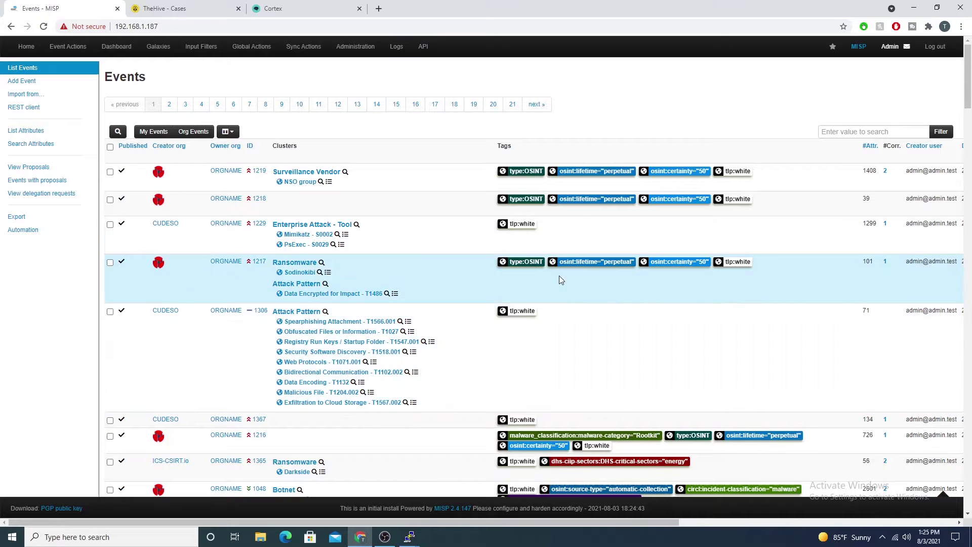
scroll(531, 340, "down", 3)
scroll(531, 340, "up", 3)
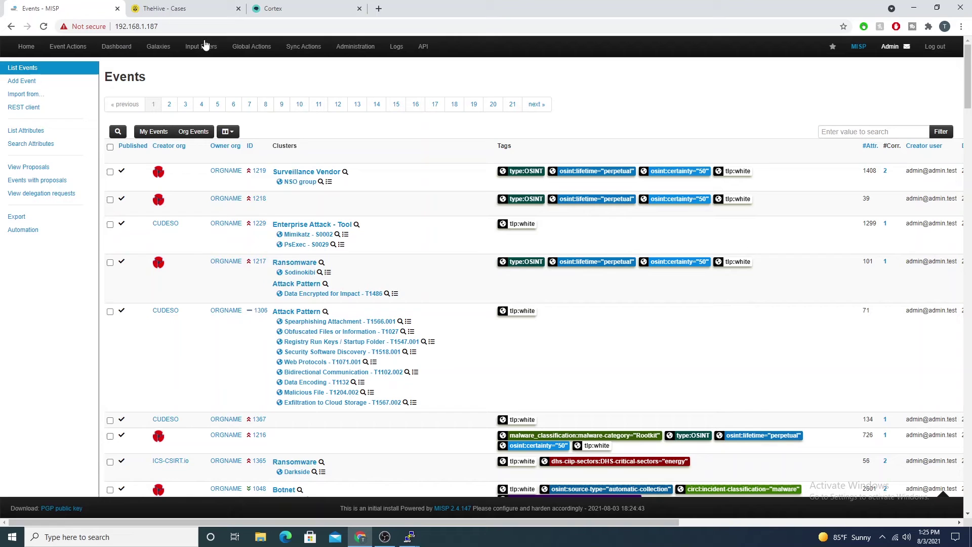
mouse_move(426, 50)
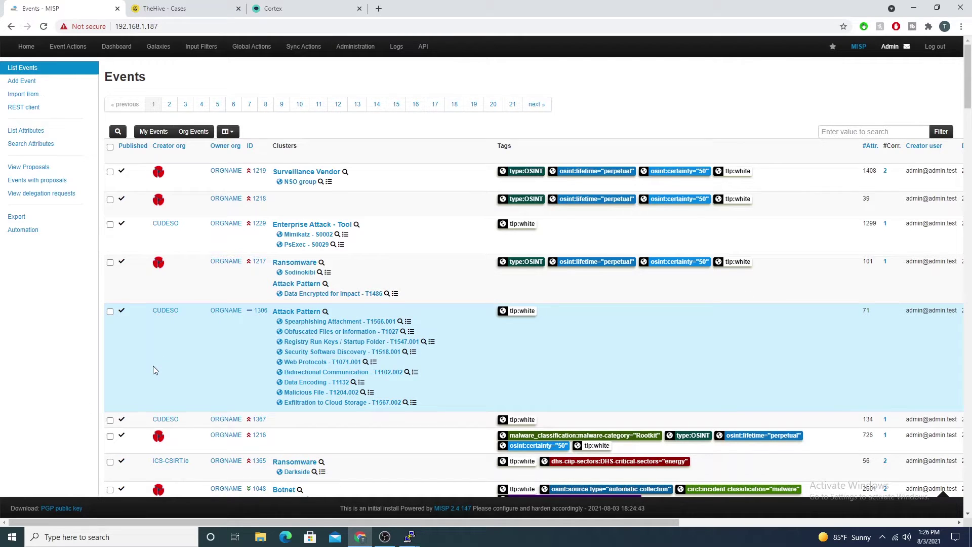
scroll(154, 365, "down", 2)
scroll(148, 319, "down", 5)
scroll(148, 321, "down", 12)
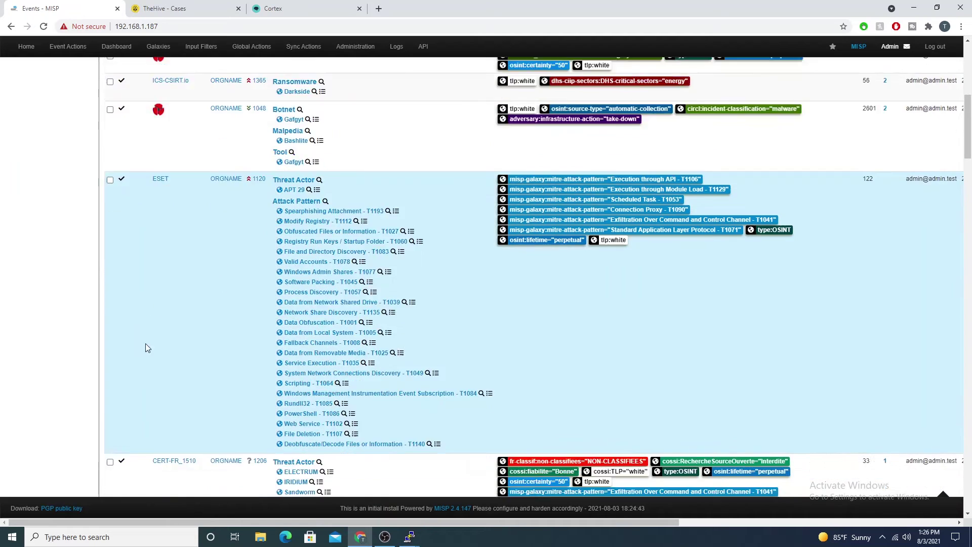
scroll(163, 338, "down", 5)
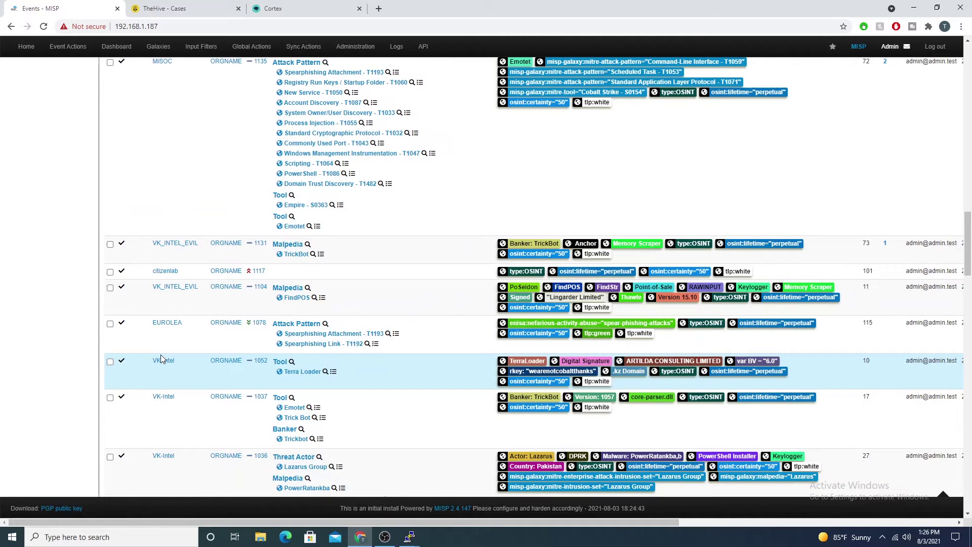
mouse_move(655, 334)
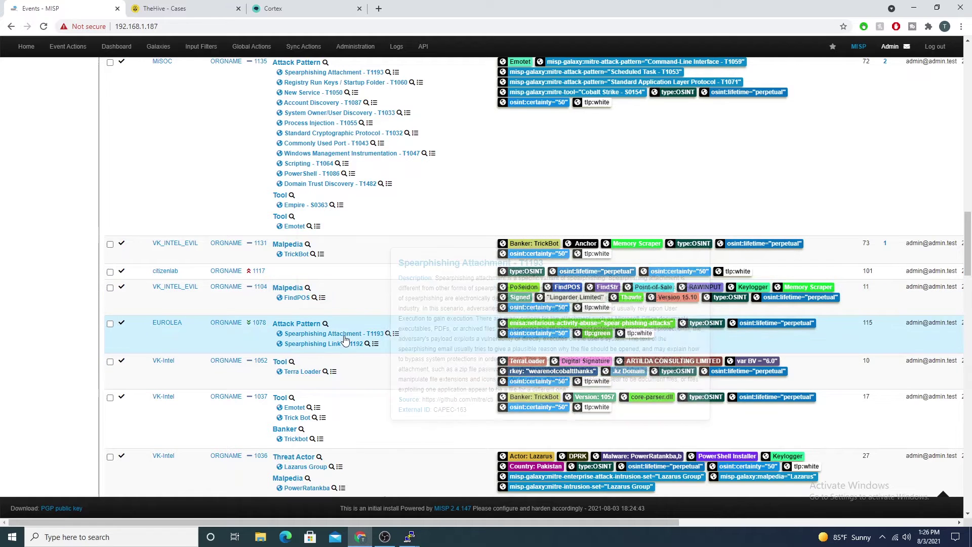
scroll(155, 387, "down", 2)
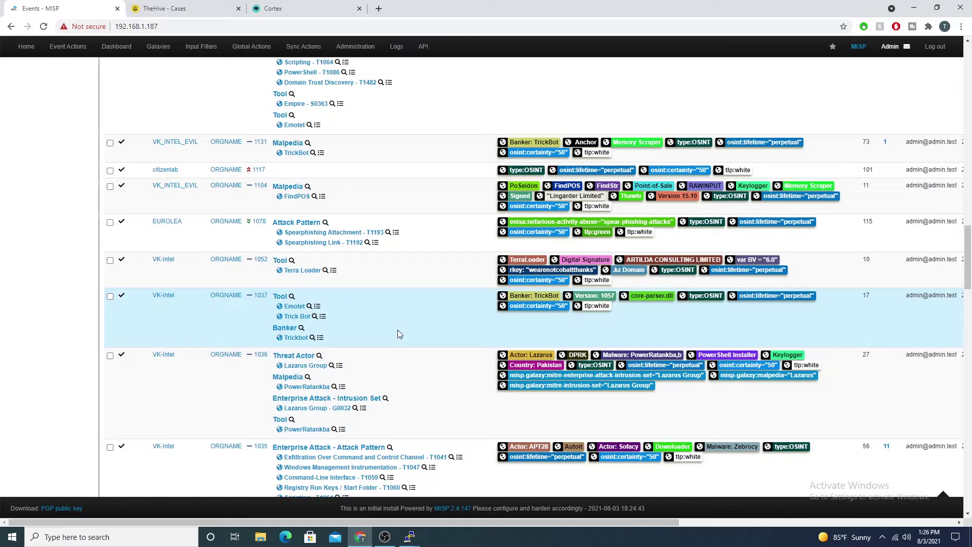
scroll(391, 342, "down", 6)
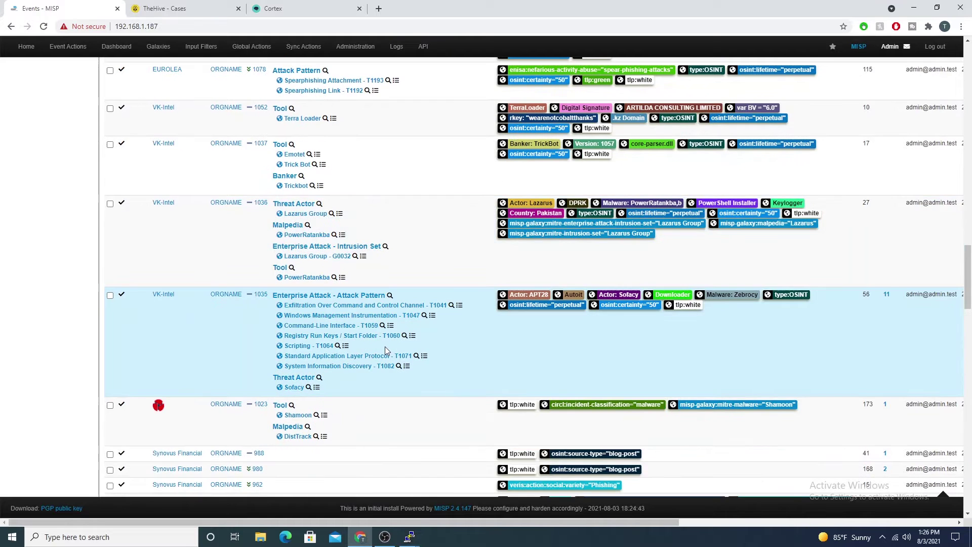
scroll(316, 354, "up", 1)
scroll(318, 349, "down", 3)
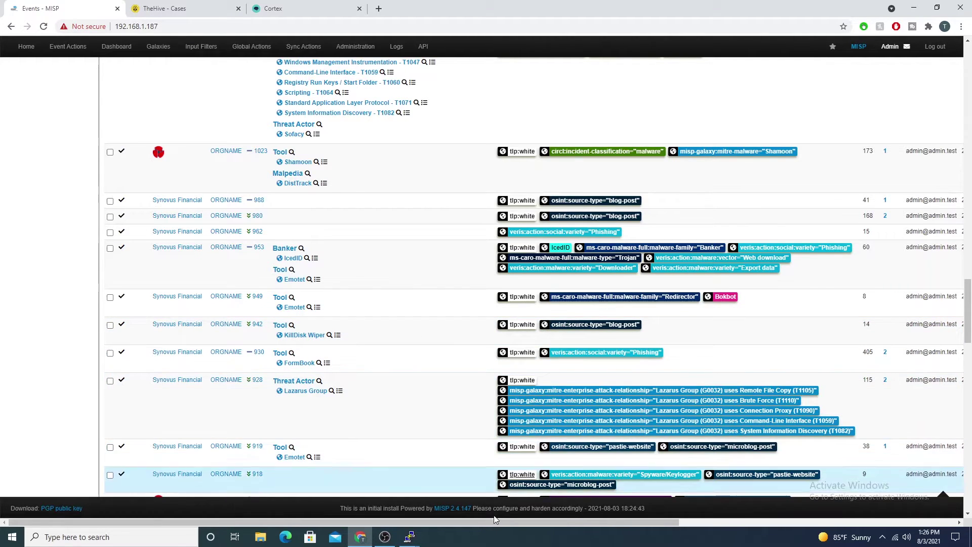
left_click_drag(500, 522, 315, 512)
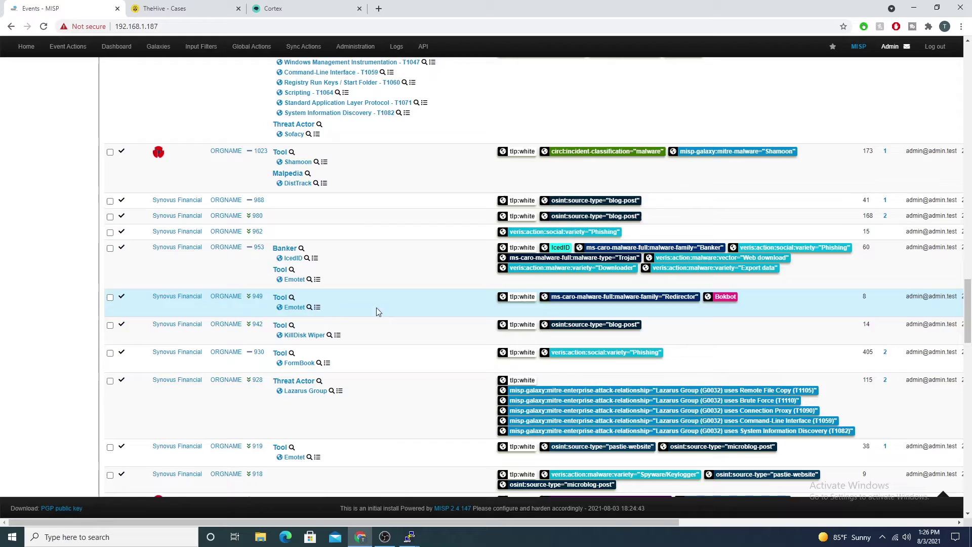
scroll(374, 310, "up", 15)
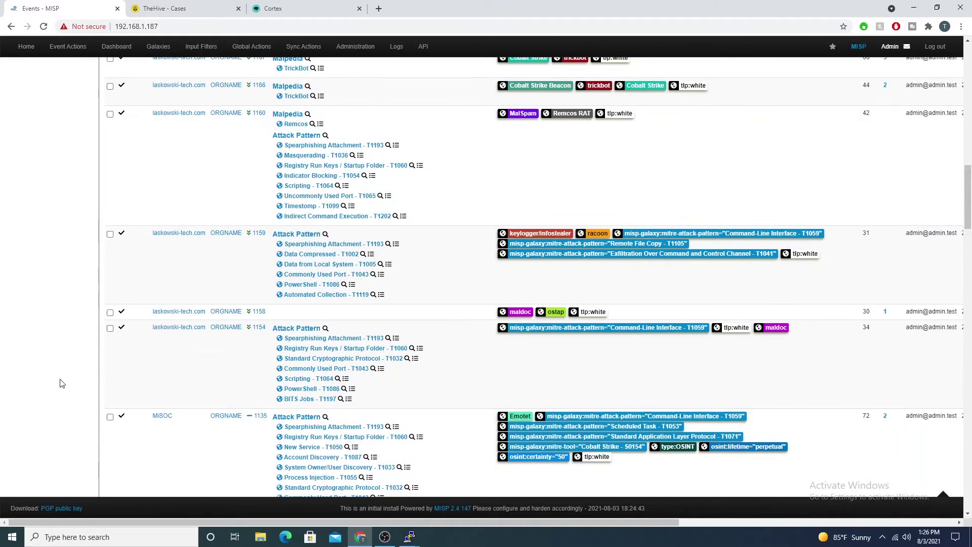
scroll(91, 407, "up", 10)
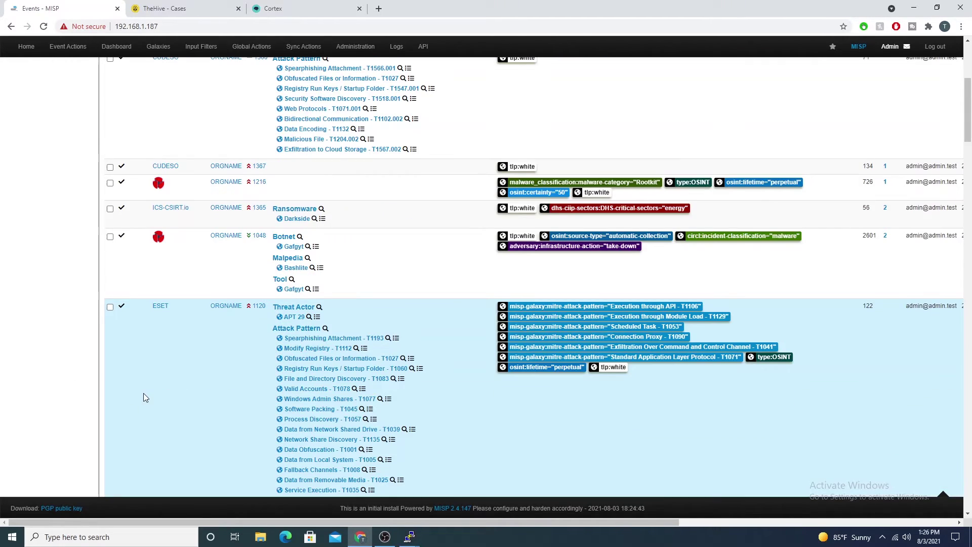
scroll(139, 385, "up", 5)
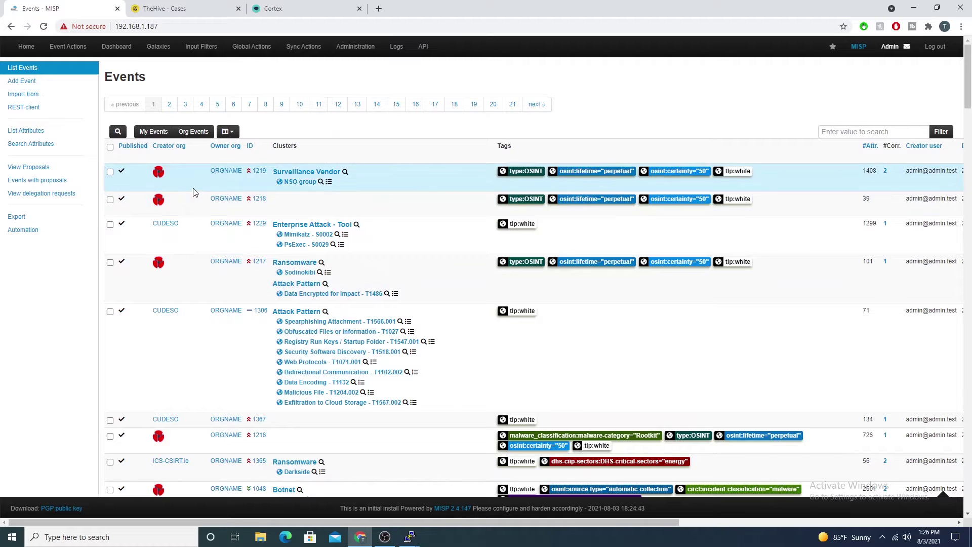
Switch to Cortex and view its enabled analyzers, checking the MISP_2_1 entry
left_click(344, 9)
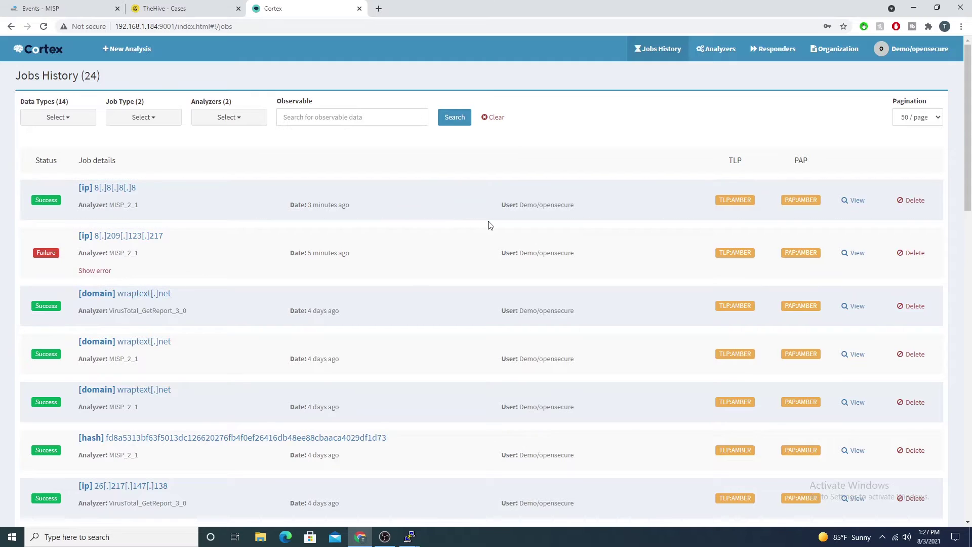
left_click(717, 50)
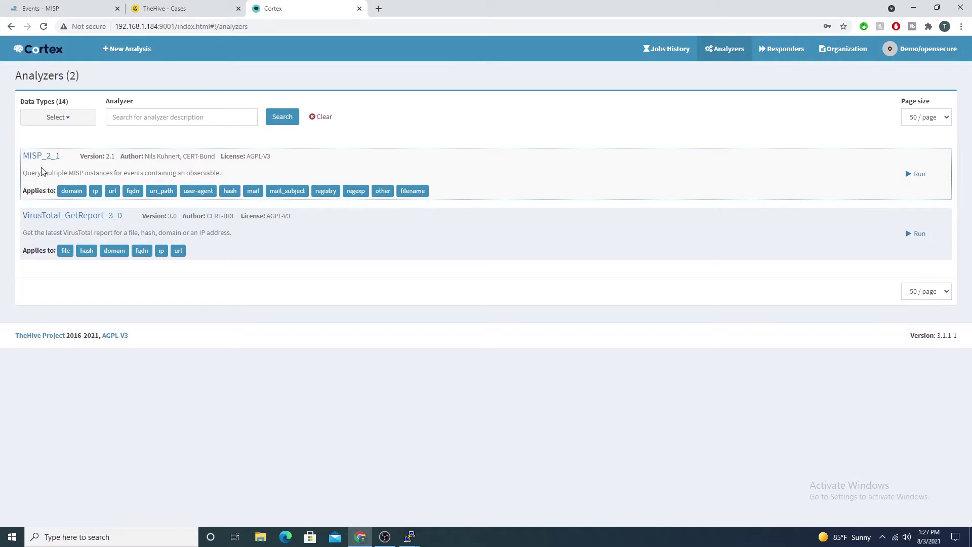
left_click_drag(62, 156, 21, 158)
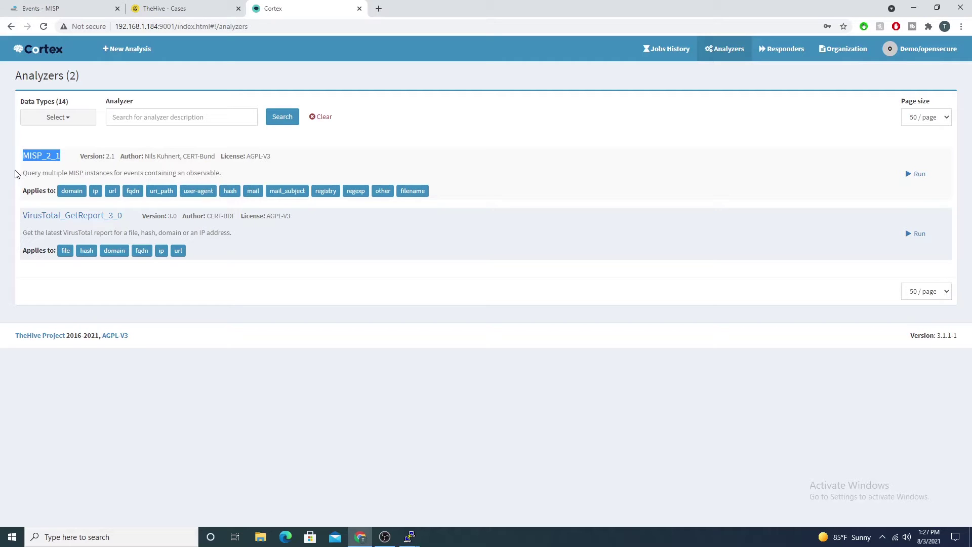
Find MISP among the Demo organization's available analyzers and read the MISP_2_1 description
left_click(841, 49)
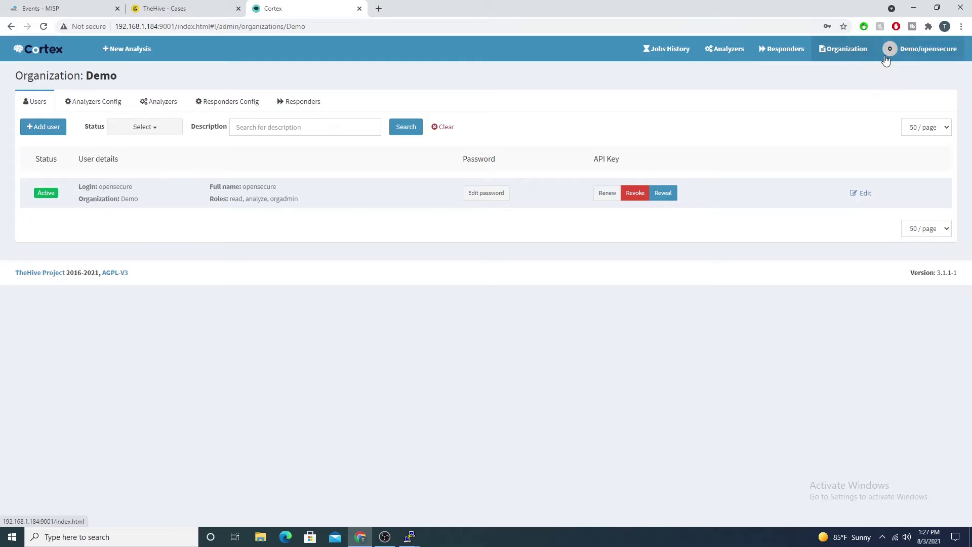
left_click(144, 101)
left_click_drag(34, 124, 160, 149)
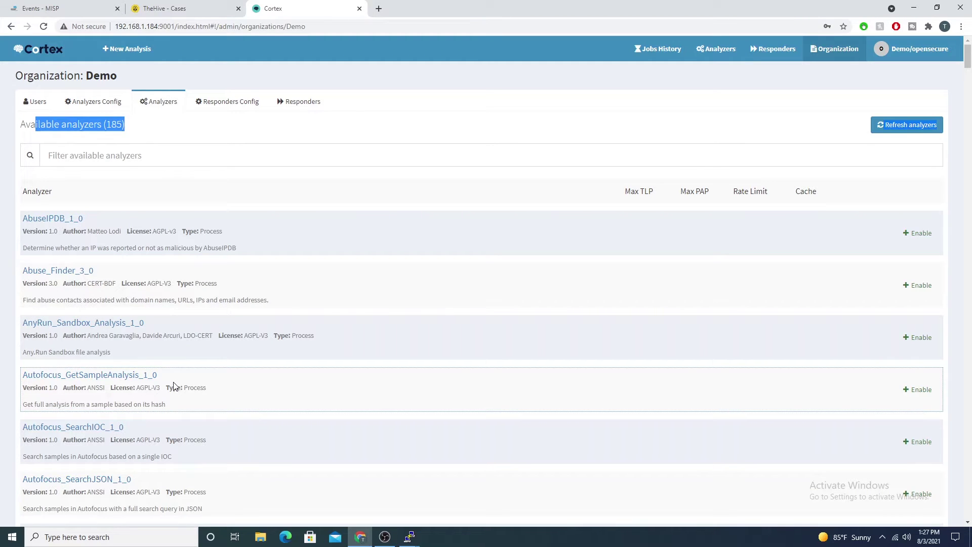
key("ctrl+f")
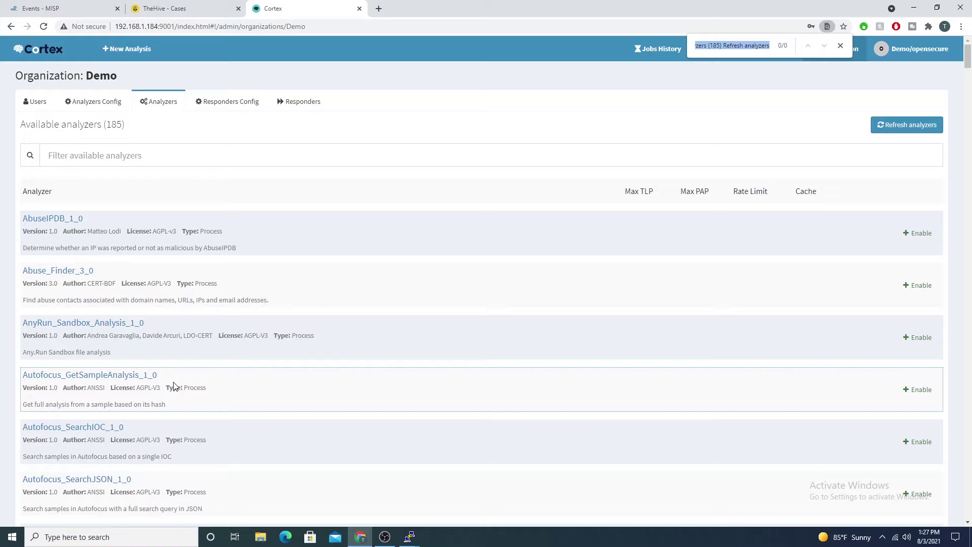
type("MISP")
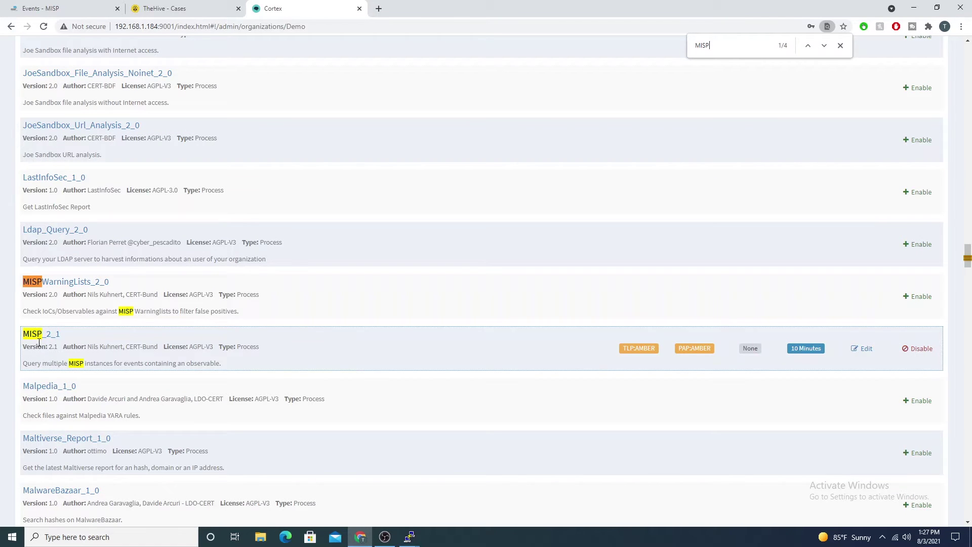
left_click_drag(23, 363, 195, 360)
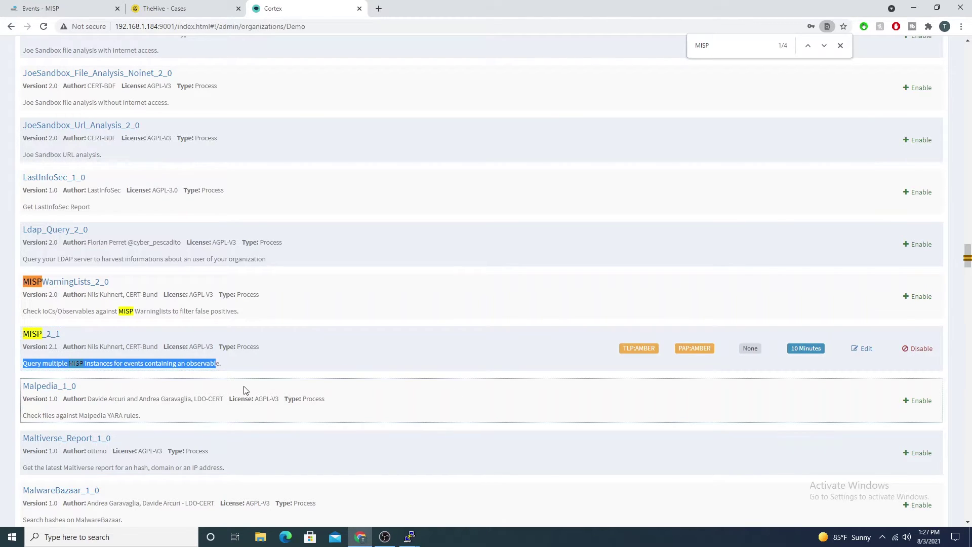
Open the MISP_2_1 analyzer's configuration for editing and check the MISP server name
left_click(855, 349)
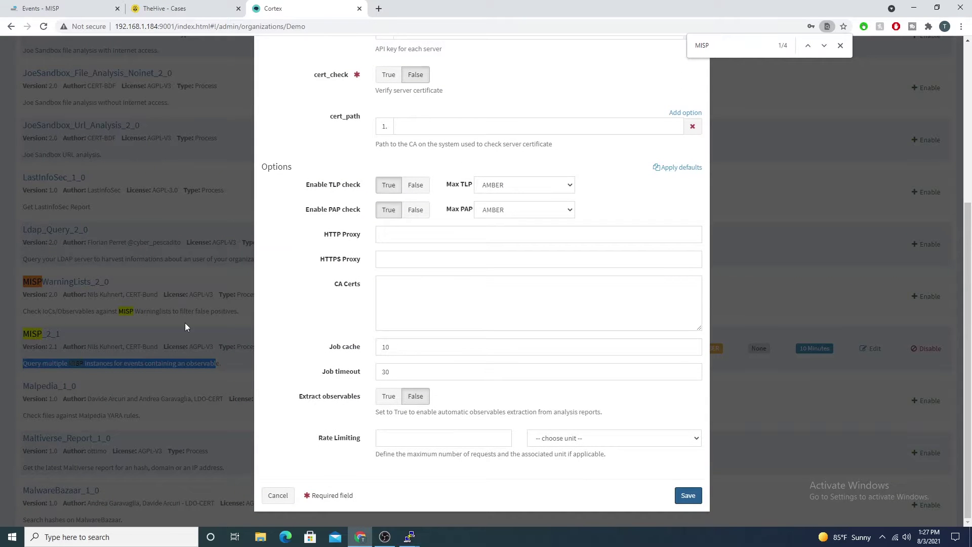
scroll(402, 326, "up", 5)
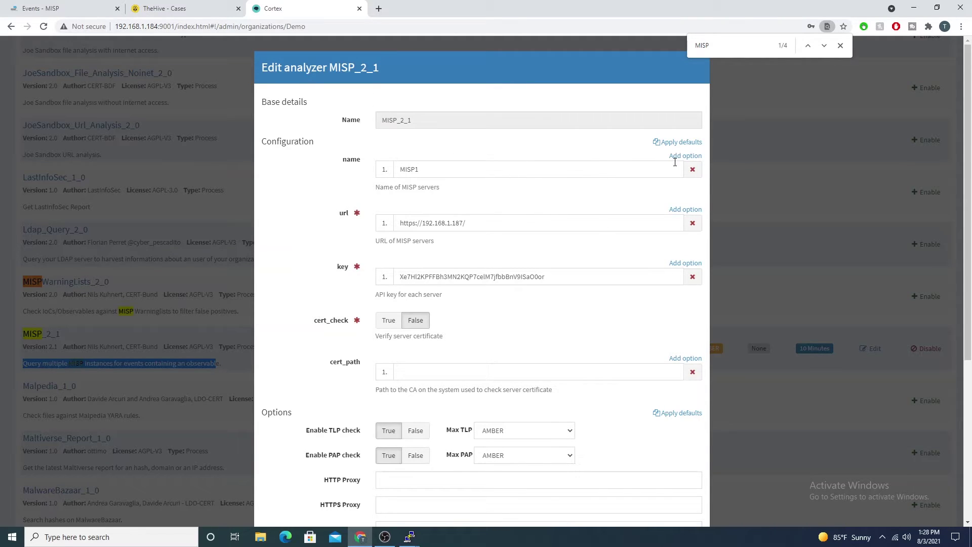
left_click_drag(461, 170, 372, 167)
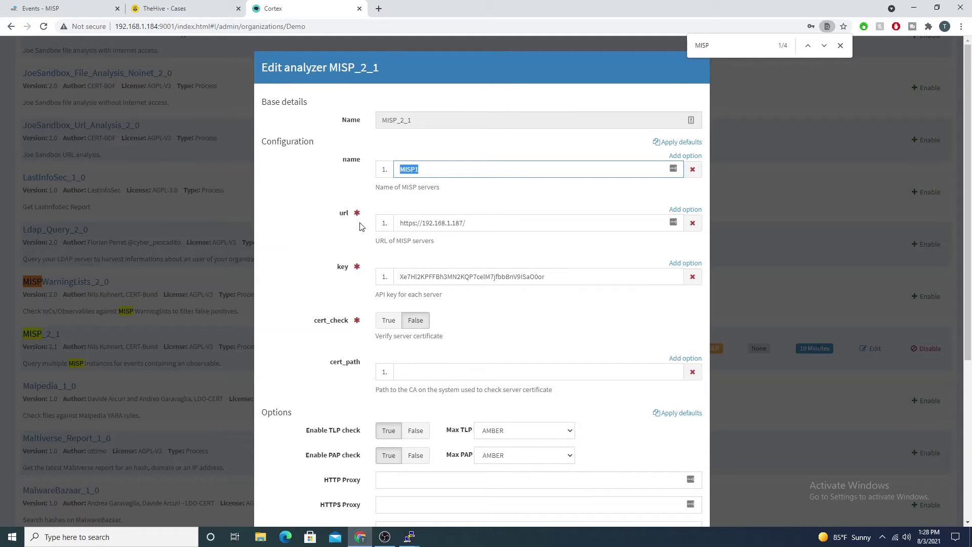
left_click(440, 172)
left_click_drag(417, 171, 377, 174)
Compare the MISP site's address with the analyzer's url setting in Cortex, and check the API key field
left_click(75, 8)
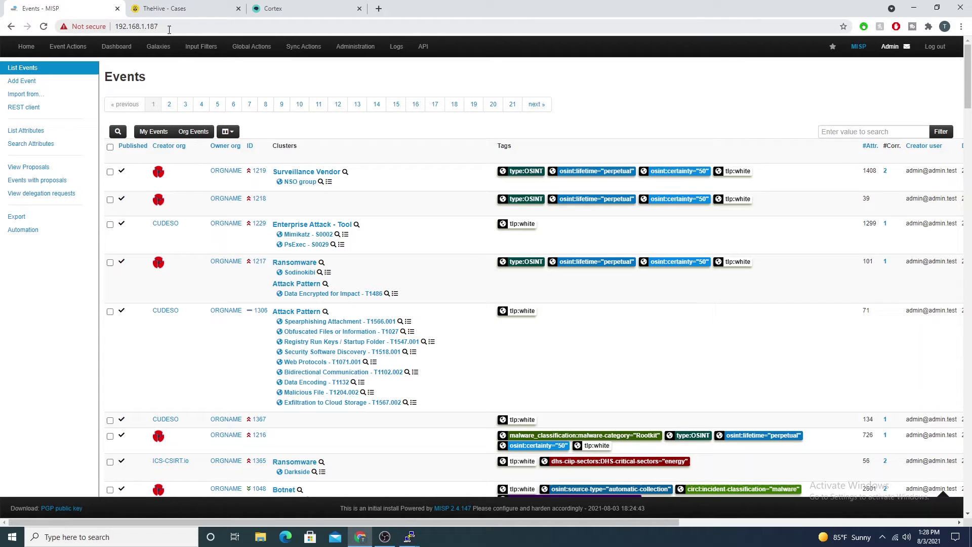
left_click(117, 27)
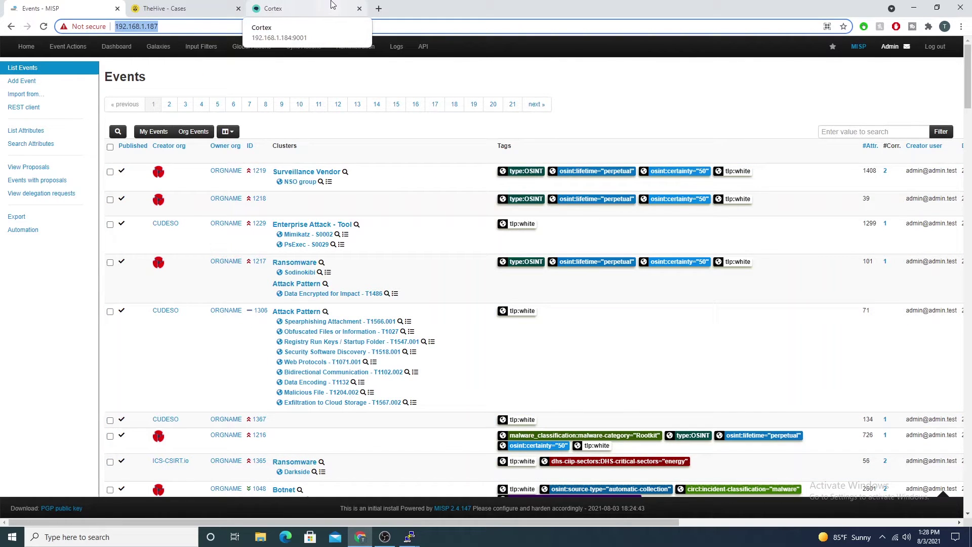
left_click(308, 8)
left_click(487, 225)
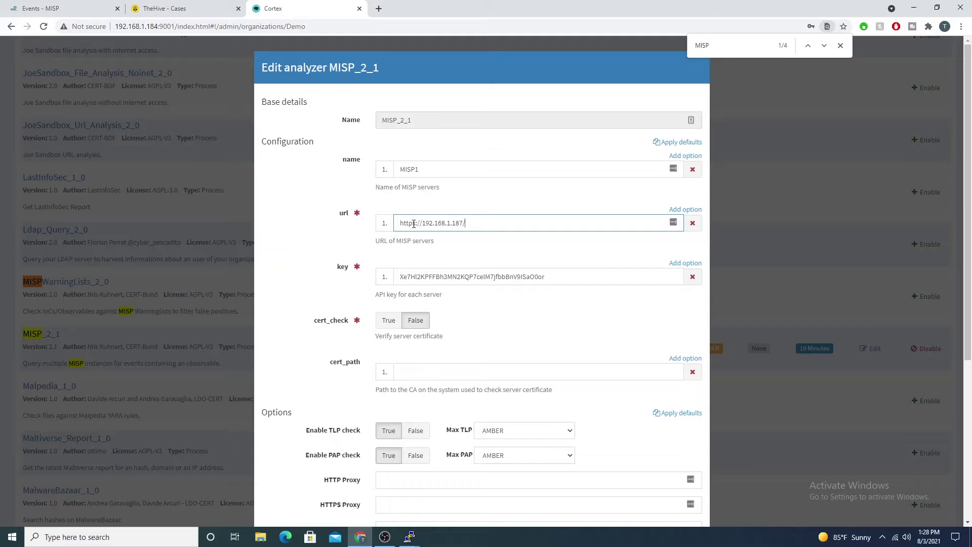
left_click_drag(413, 225, 416, 225)
left_click(490, 219)
left_click_drag(399, 276, 542, 279)
left_click(579, 278)
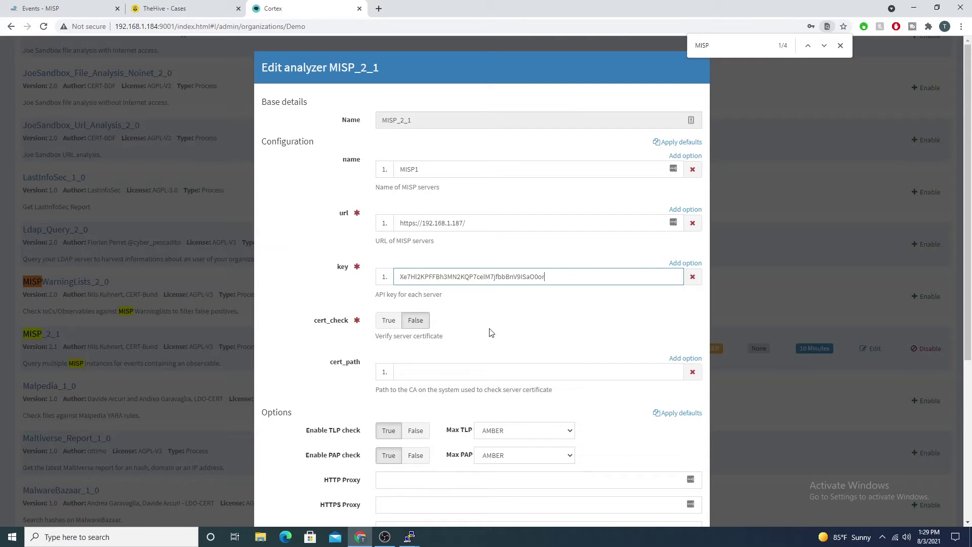
Switch to MISP and open the list of authentication keys, examining the existing entries
left_click(65, 6)
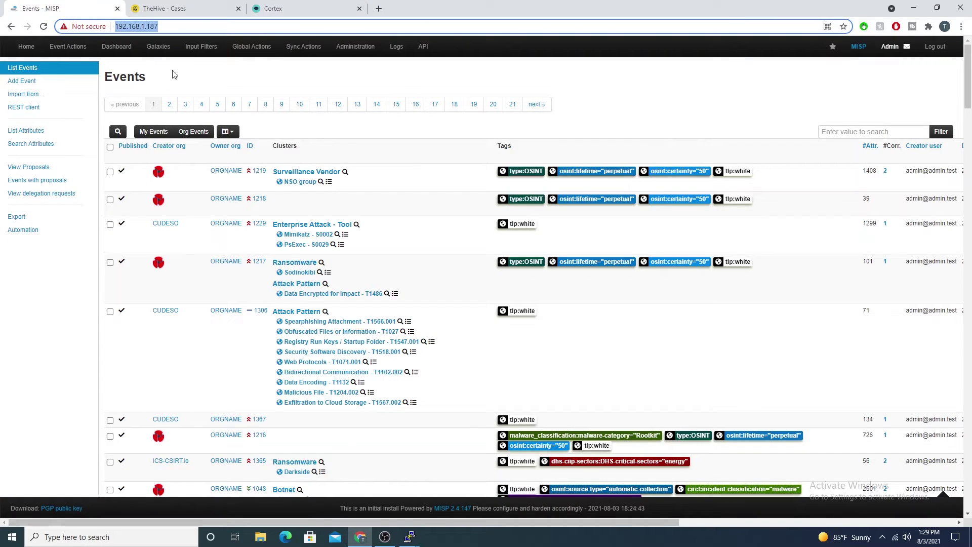
mouse_move(377, 61)
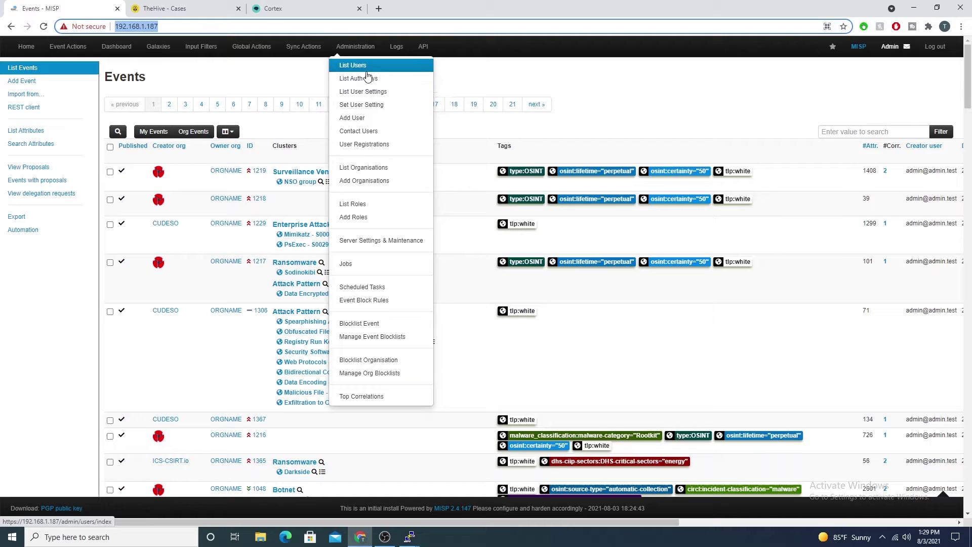
left_click(343, 81)
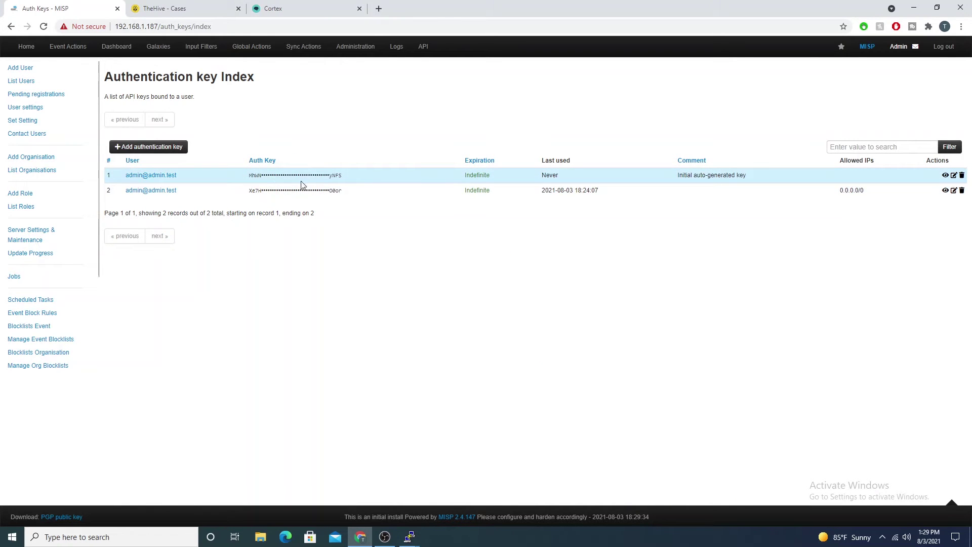
mouse_move(249, 175)
left_mouse_down()
mouse_move(319, 183)
mouse_move(245, 180)
mouse_move(291, 188)
mouse_move(252, 188)
left_mouse_up()
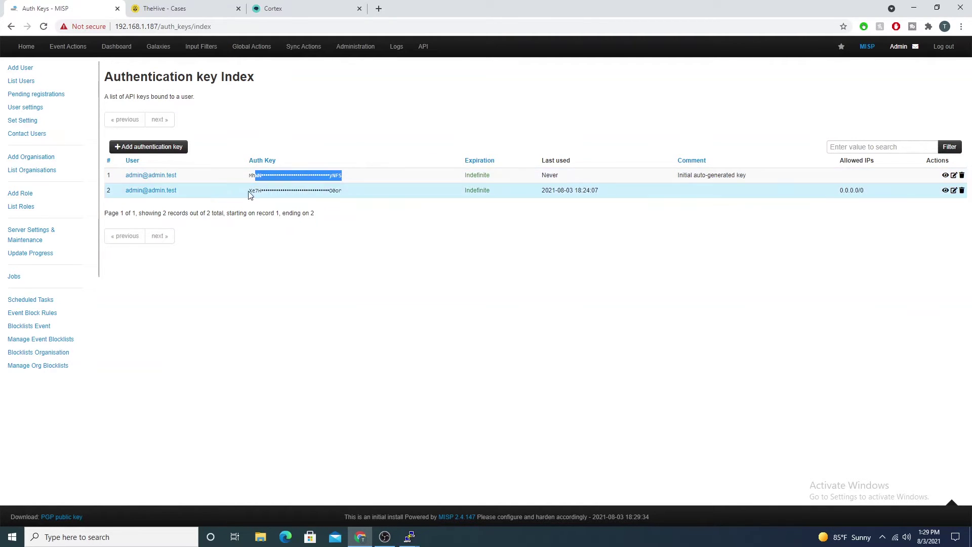
left_click_drag(252, 191, 336, 203)
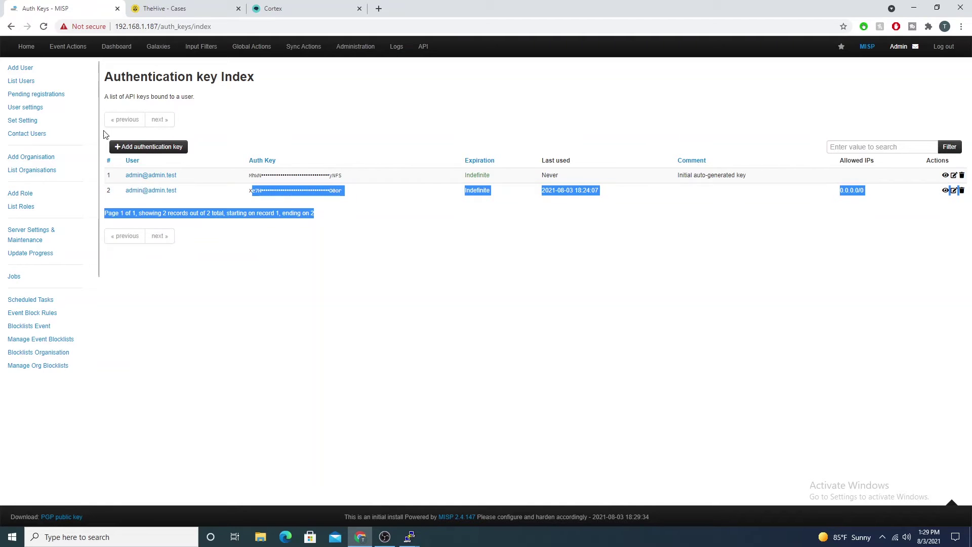
Start adding a new authentication key in MISP for the admin user
left_click(165, 148)
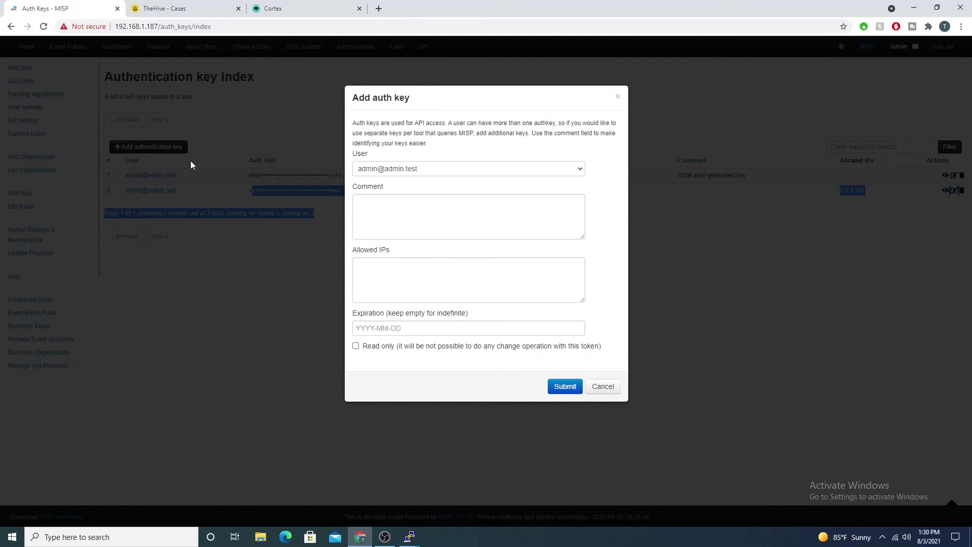
left_click(405, 173)
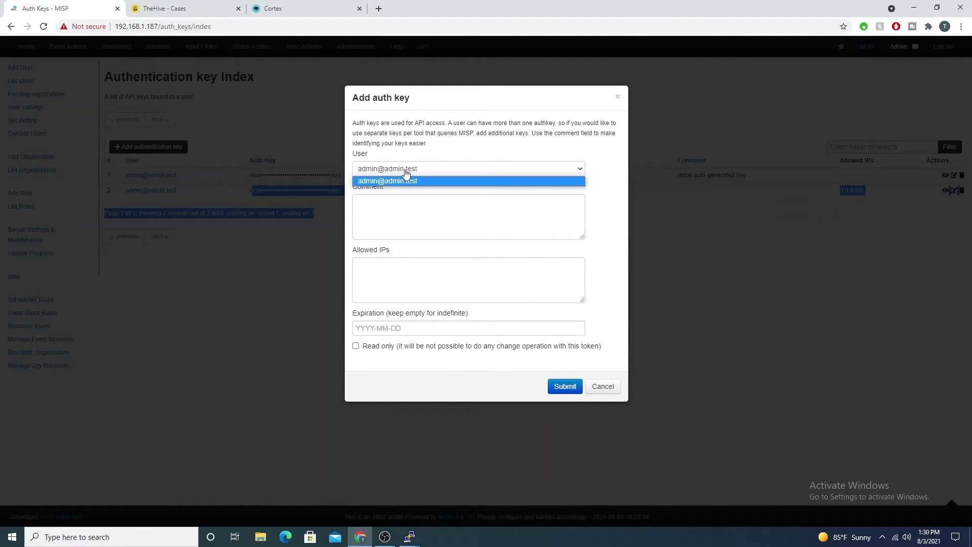
left_click(387, 182)
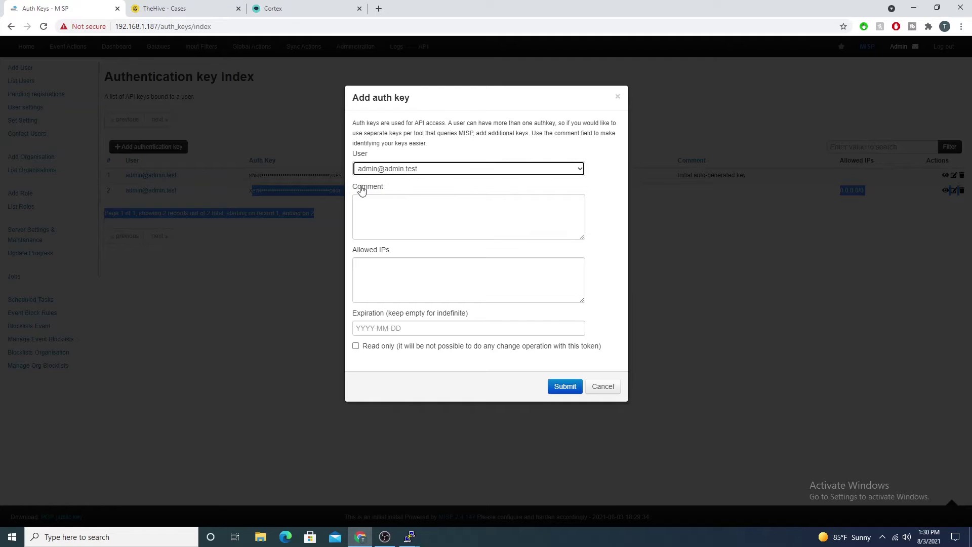
Copy the Cortex server's IP address and enter 192.168.1.184 as the new key's allowed IP, without protocol or slash
left_click(446, 277)
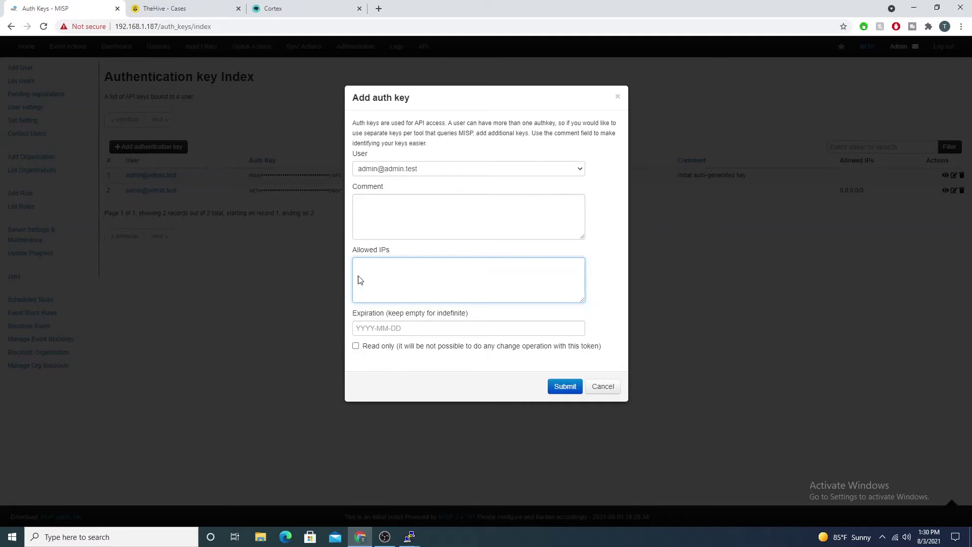
left_click(289, 9)
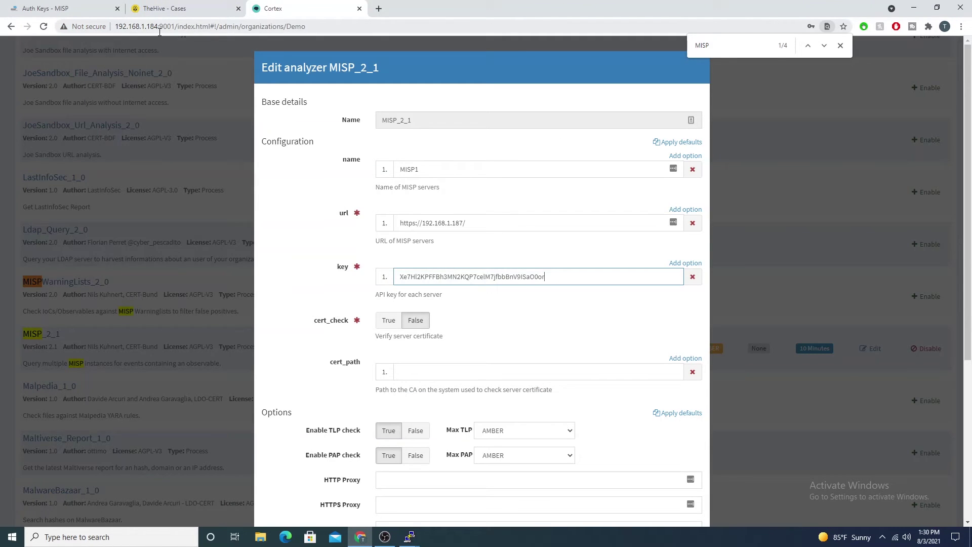
left_click_drag(158, 27, 114, 28)
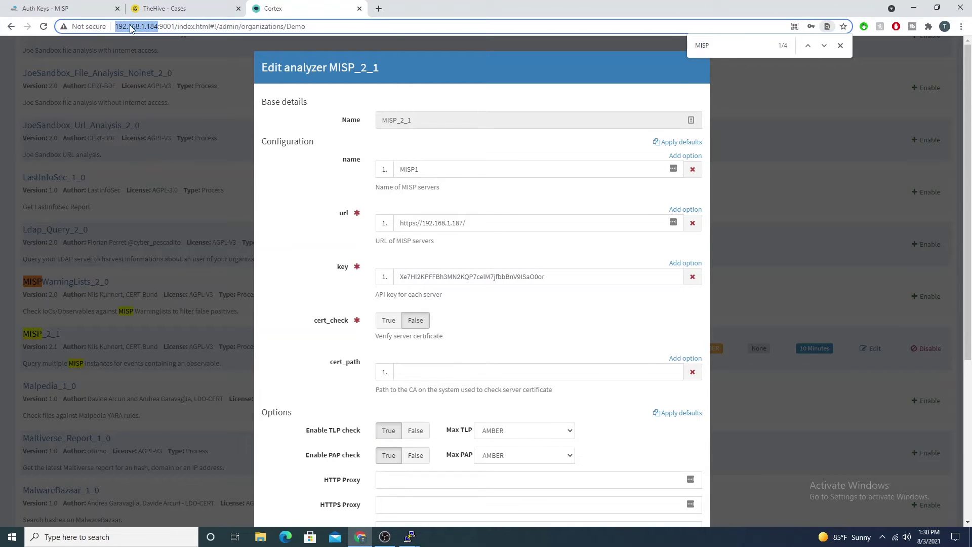
right_click(132, 28)
left_click(174, 79)
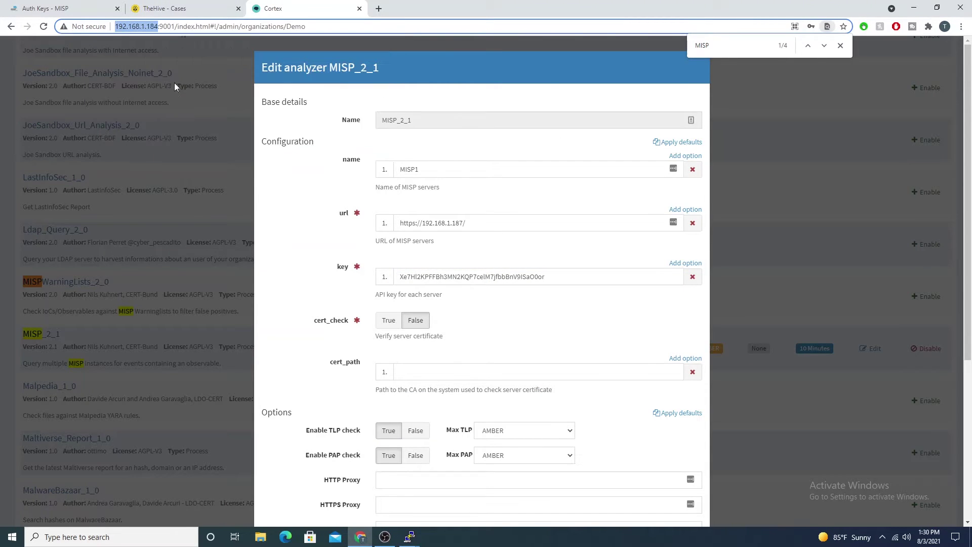
left_click(46, 8)
key("ctrl+v")
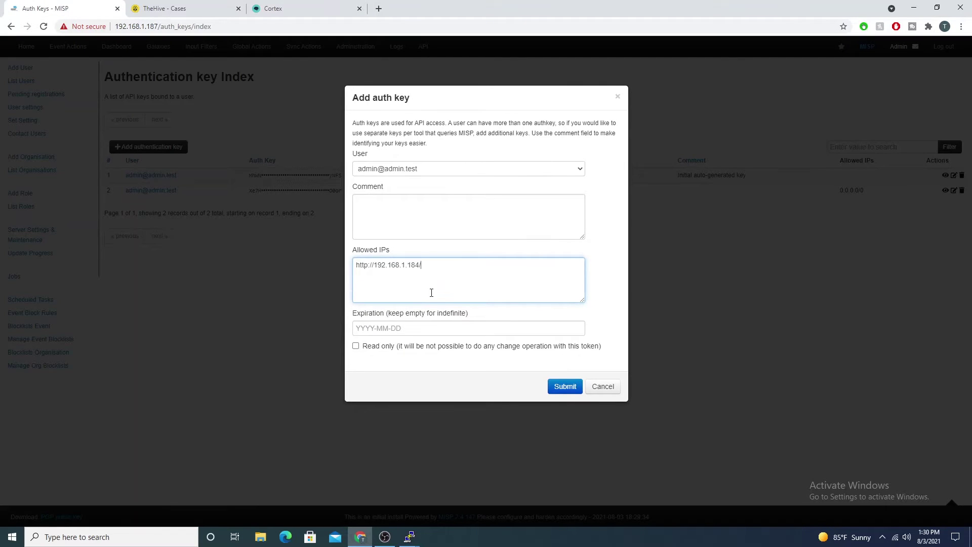
key("BackSpace")
left_click_drag(373, 260, 300, 273)
key("BackSpace")
Set the new key's allowed IPs to 0.0.0.0/0 and submit the authentication key
left_click_drag(449, 264, 278, 260)
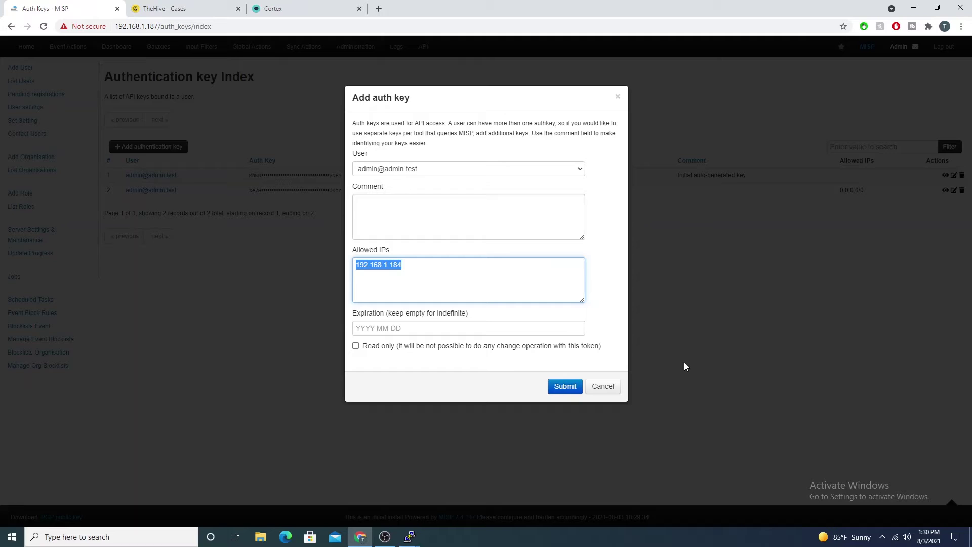
type("0.0.0.0/0")
left_click_drag(388, 267, 353, 270)
left_click(558, 393)
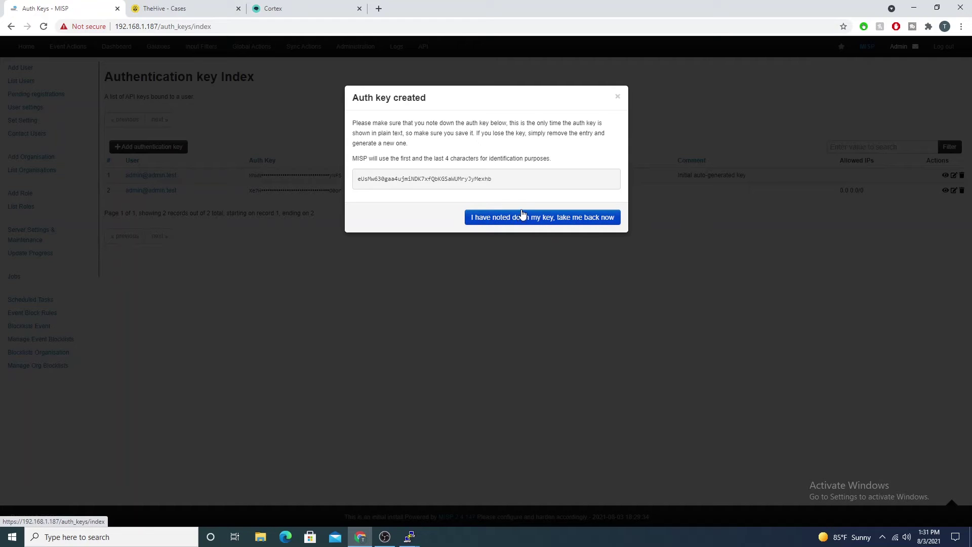
Copy the newly generated auth key, return to the authentication key list and check the new entry
double_click(402, 178)
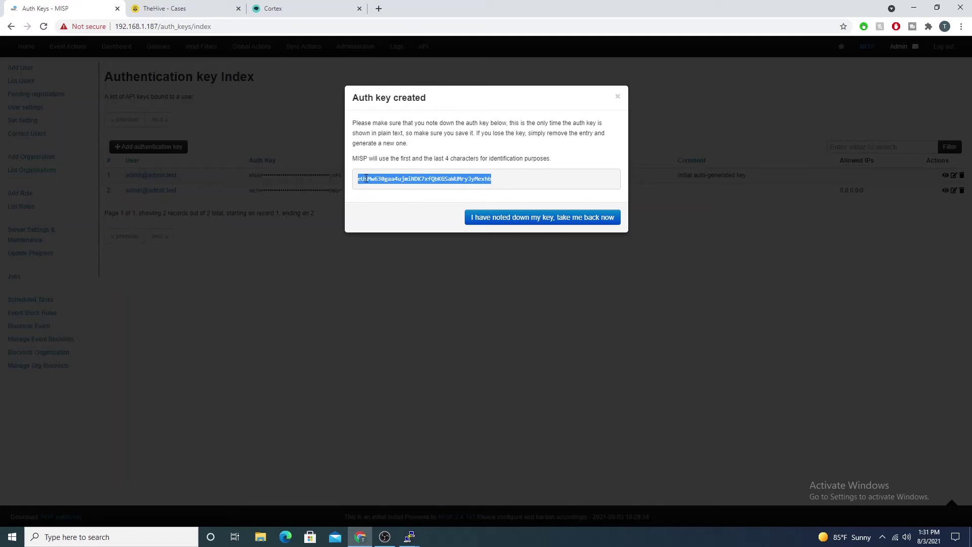
right_click(366, 179)
left_click(393, 188)
left_click(506, 221)
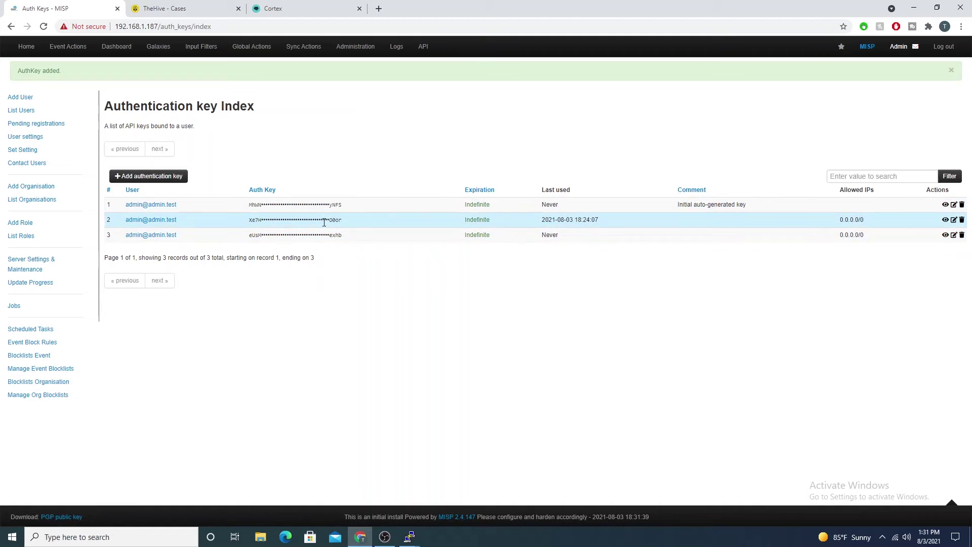
left_click_drag(256, 235, 329, 236)
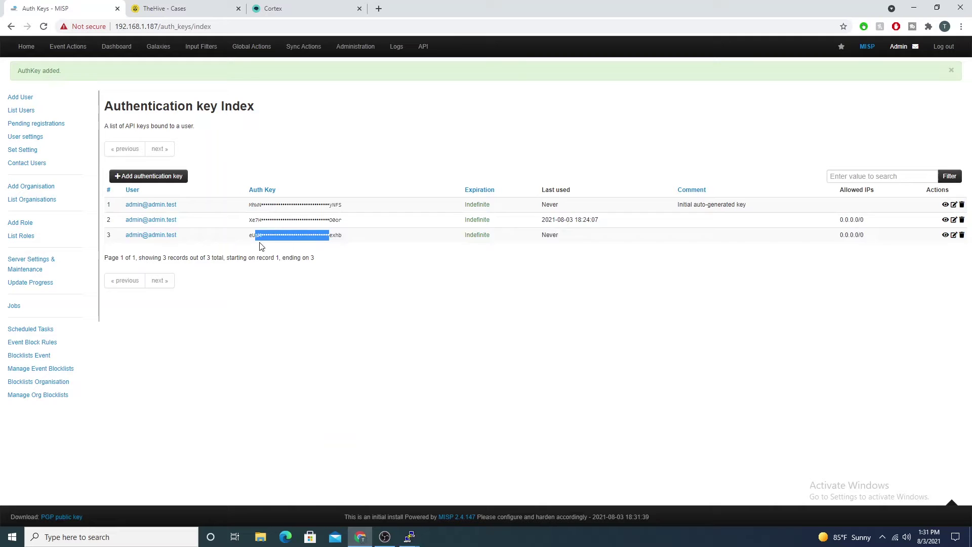
Switch to Cortex and check the API key field in the MISP_2_1 analyzer's configuration
left_click(313, 7)
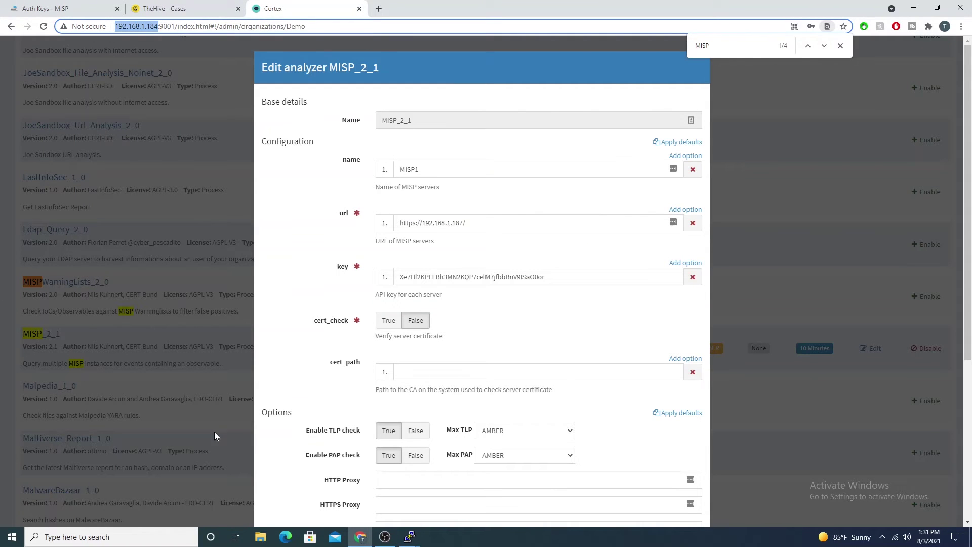
left_click_drag(398, 276, 542, 278)
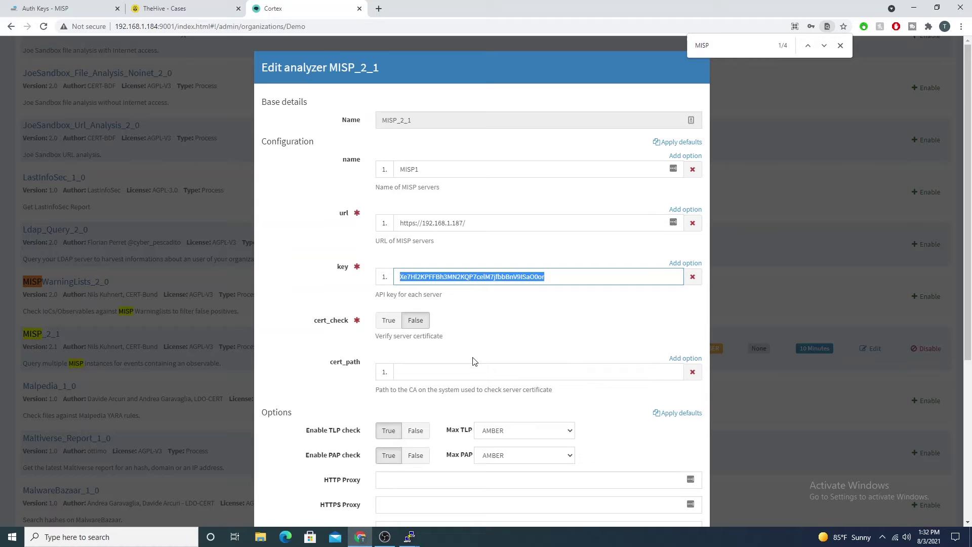
scroll(475, 361, "down", 2)
scroll(453, 306, "up", 2)
View the MISP site's certificate information and return to the analyzer configuration in Cortex
left_click(51, 8)
left_click(86, 26)
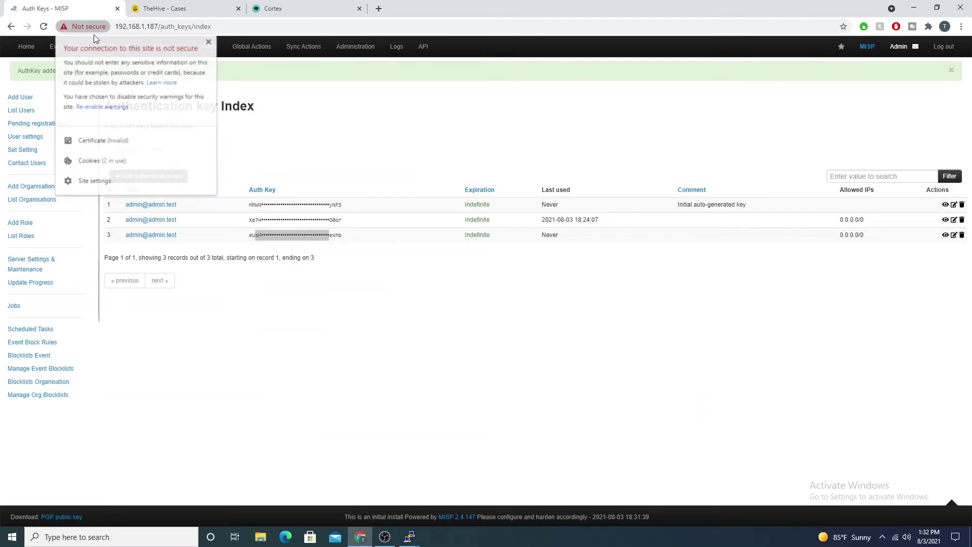
left_click(126, 151)
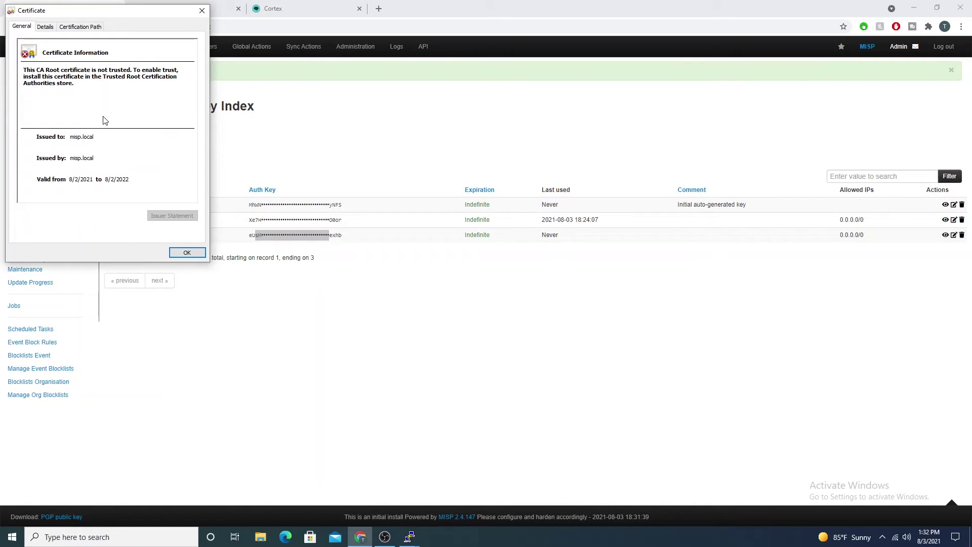
left_click(201, 10)
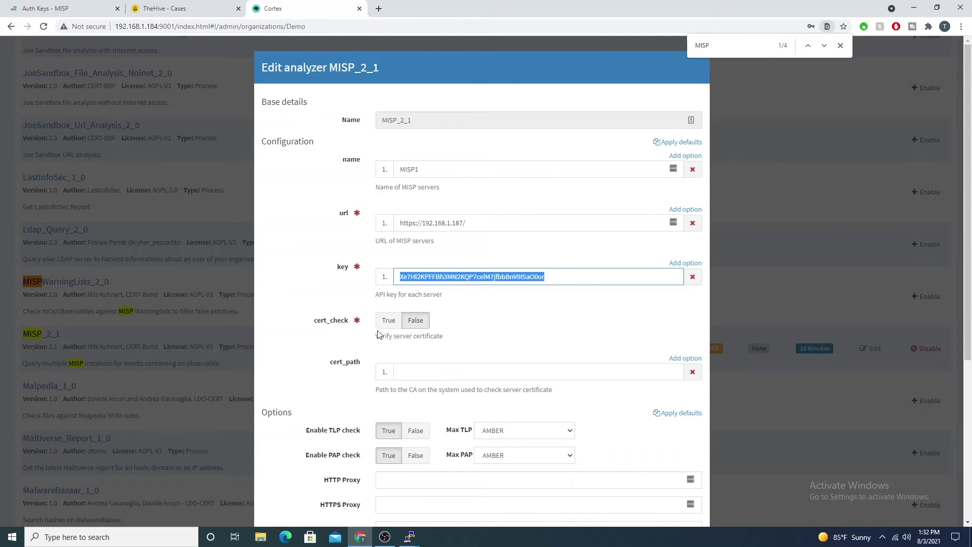
Try cert_check set to True for the MISP_2_1 analyzer, and switch it back to False
left_click(383, 326)
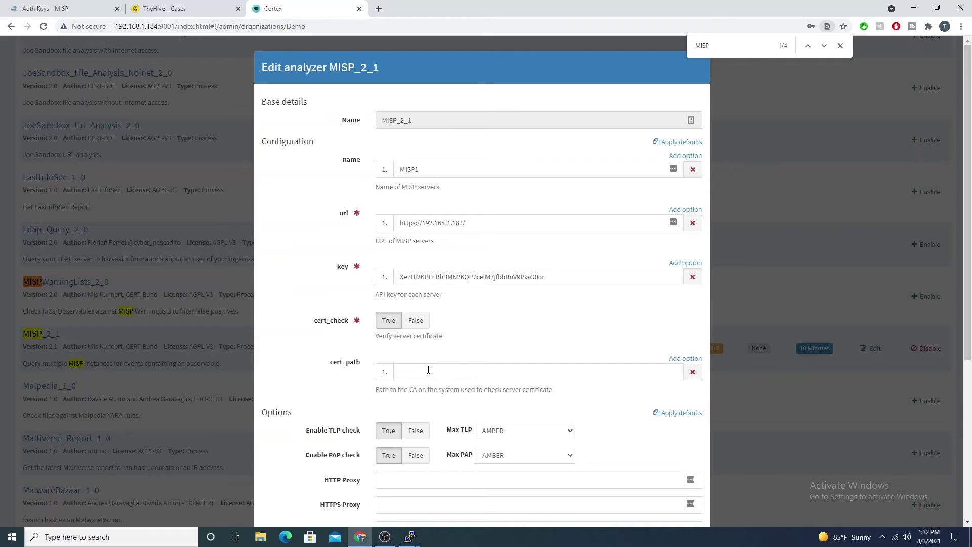
scroll(440, 379, "down", 1)
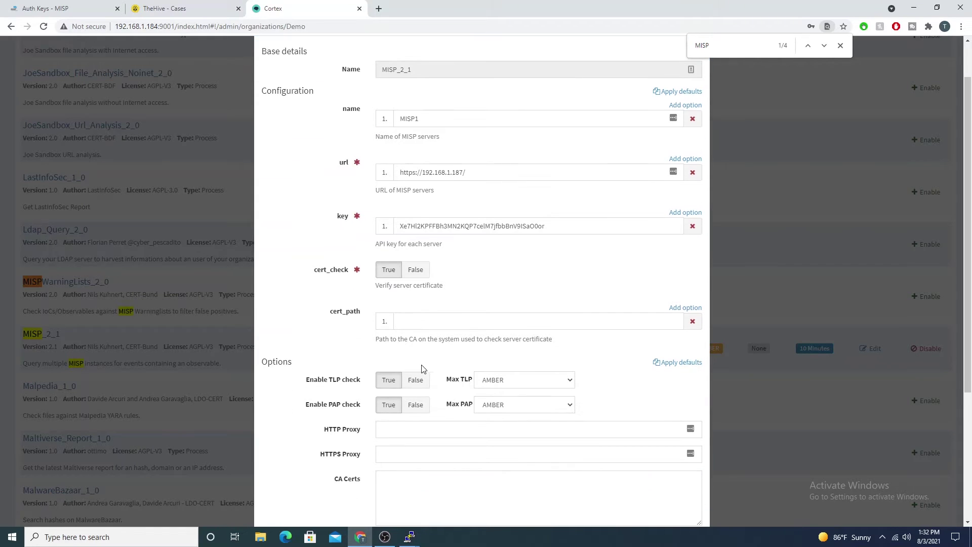
scroll(433, 381, "up", 1)
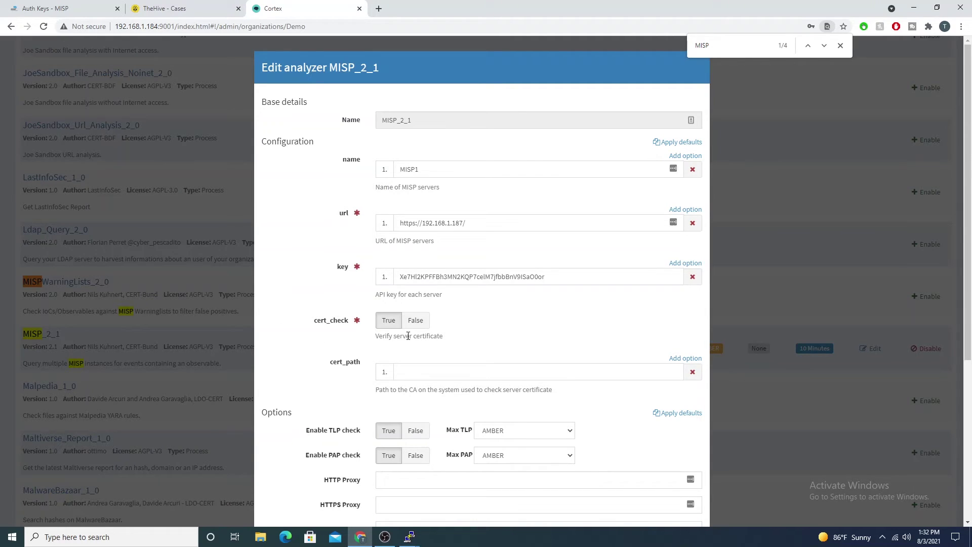
left_click(416, 320)
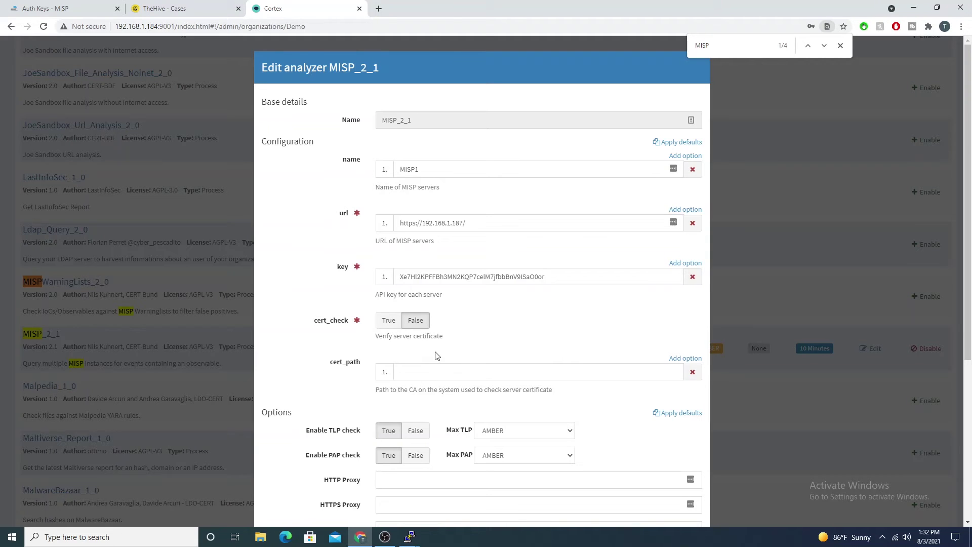
Review the remaining MISP_2_1 options, cancel editing the analyzer and close the page search
scroll(466, 364, "down", 3)
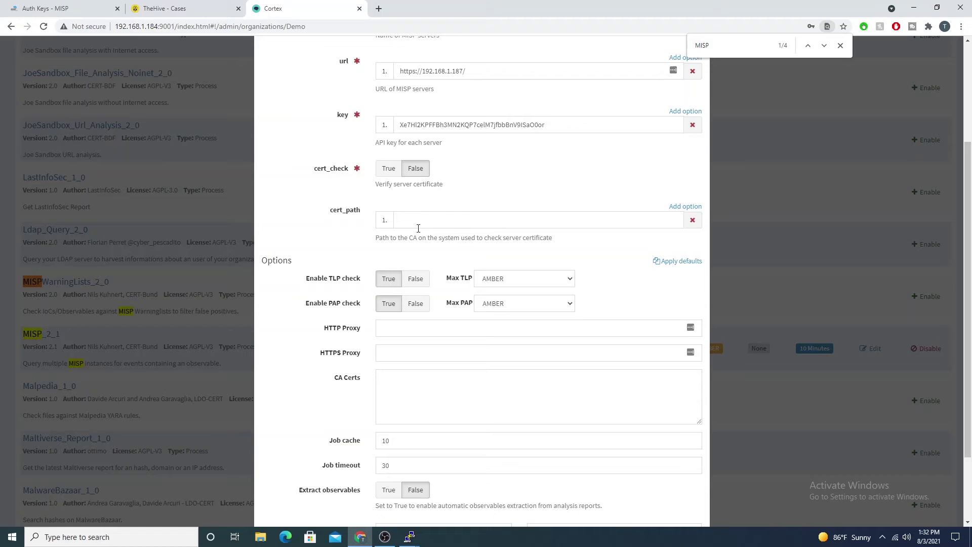
scroll(603, 310, "down", 2)
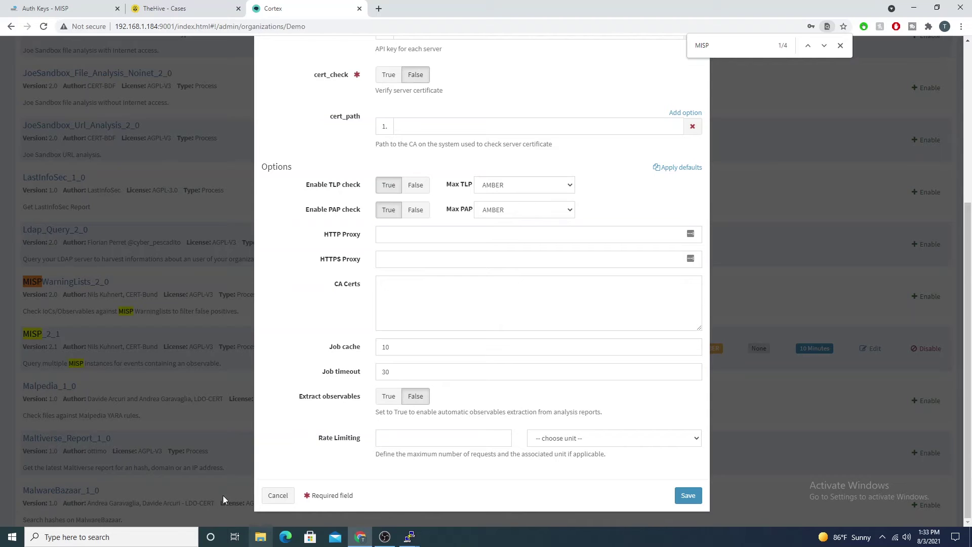
left_click(278, 495)
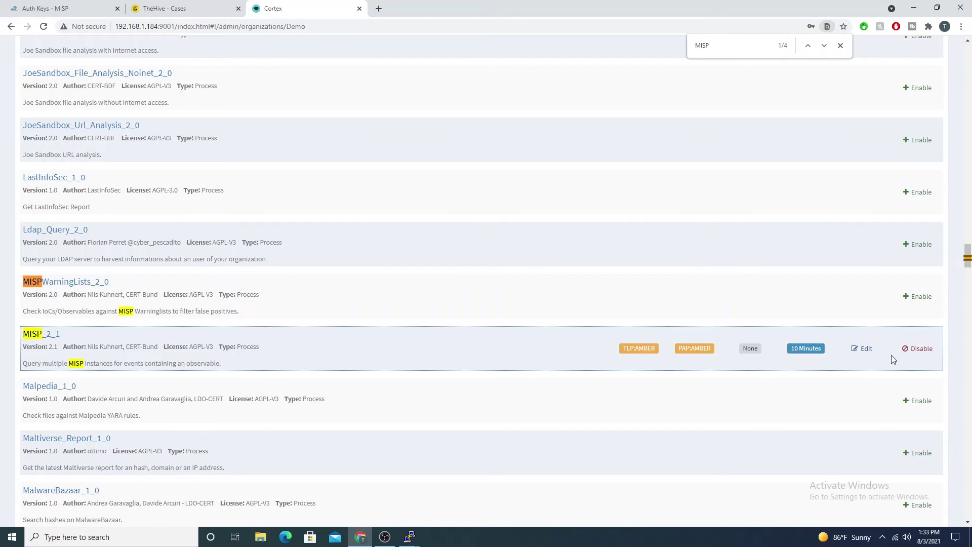
left_click(840, 46)
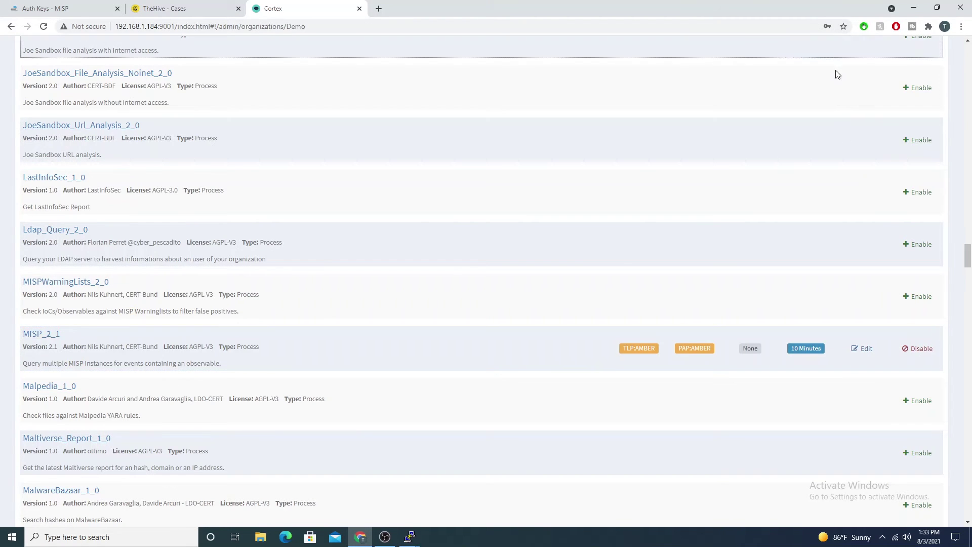
Run a new Cortex analysis on the ip 8.8.8.8 with the MISP_2_1 analyzer
scroll(175, 466, "up", 20)
scroll(180, 446, "up", 20)
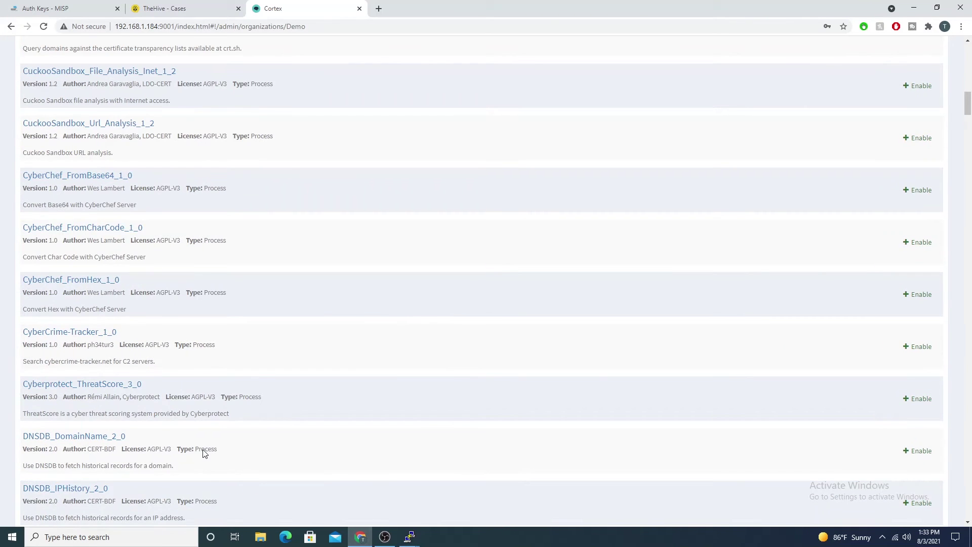
scroll(204, 453, "up", 20)
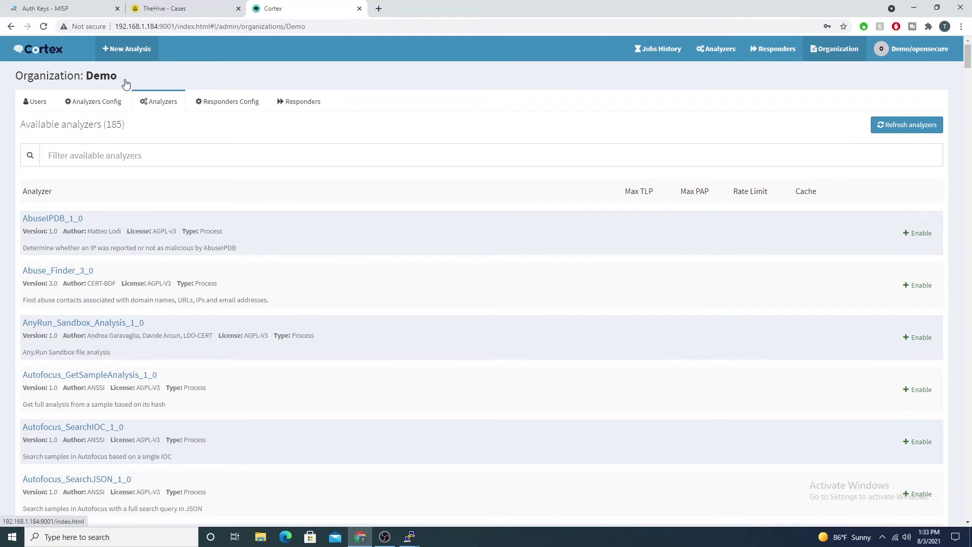
left_click(126, 48)
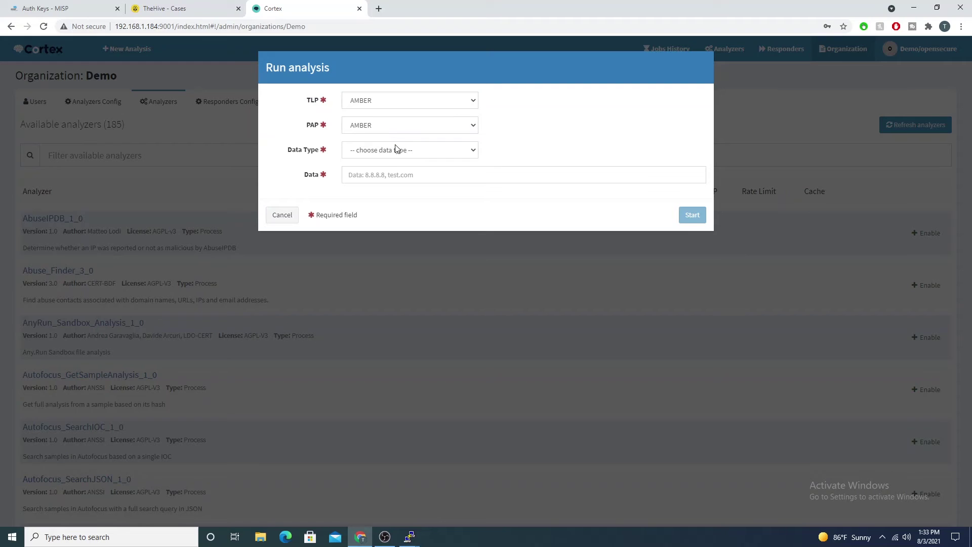
left_click(397, 153)
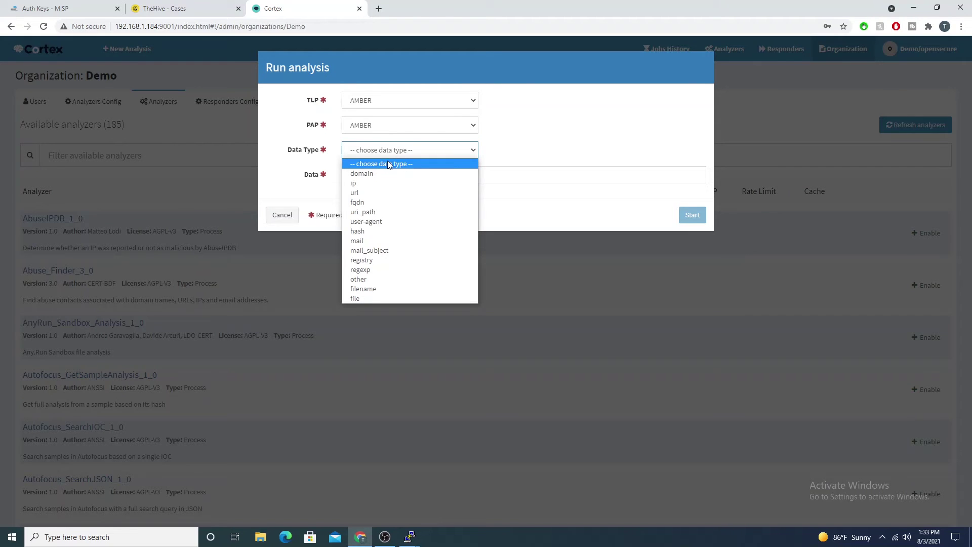
left_click(368, 184)
left_click(606, 174)
type("8.8.8.8")
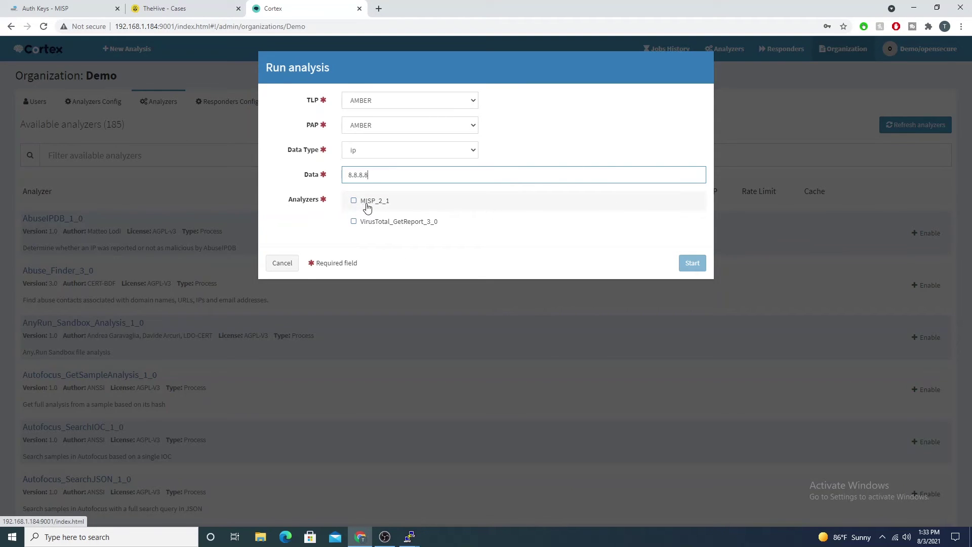
left_click(365, 207)
left_click(354, 202)
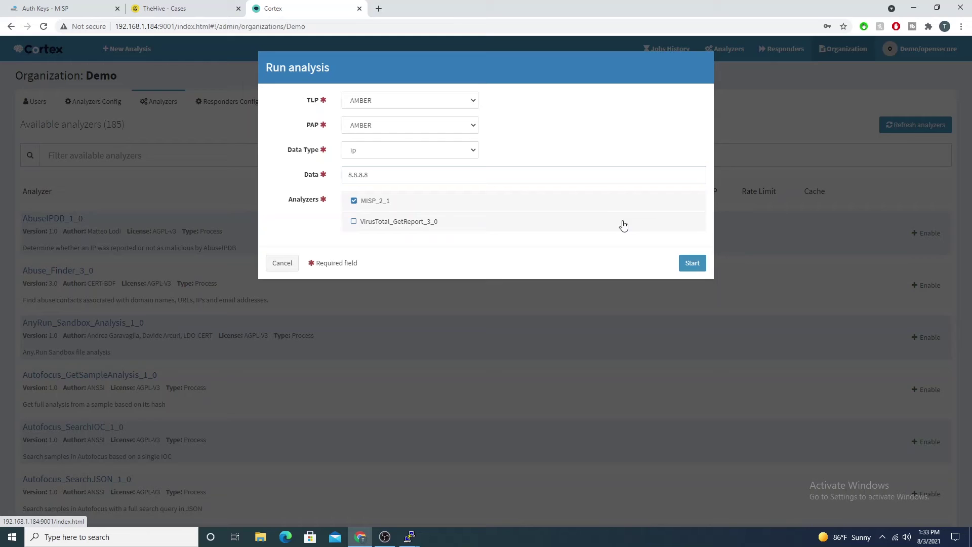
left_click(692, 263)
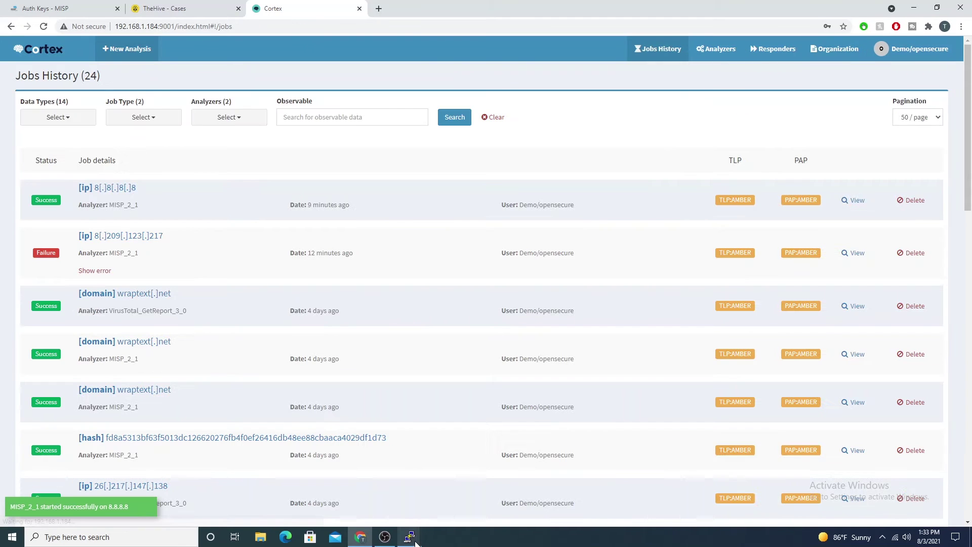
Switch to the terminal, enlarge it and examine the Cortex log entries for the MISP_2_1 job's status
mouse_move(410, 536)
left_click(466, 496)
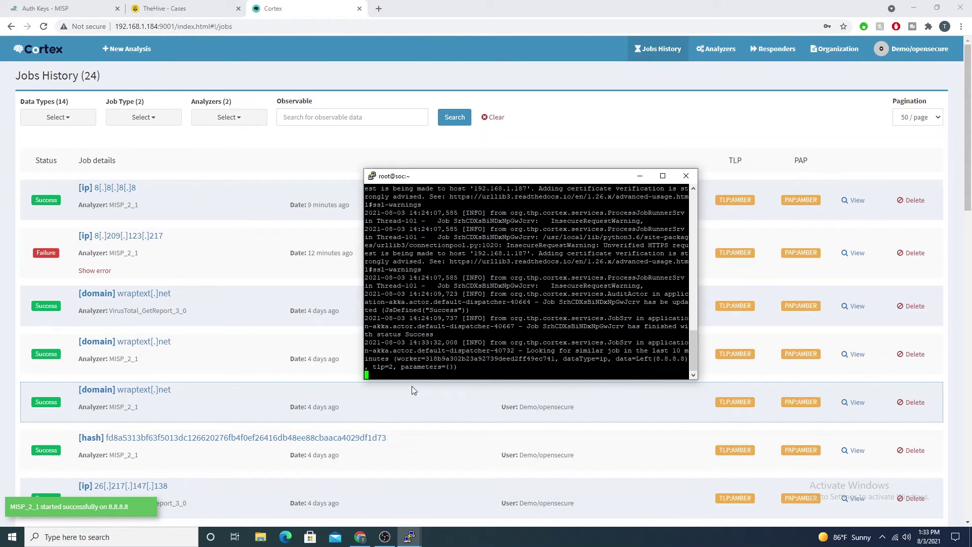
left_click_drag(697, 378, 940, 435)
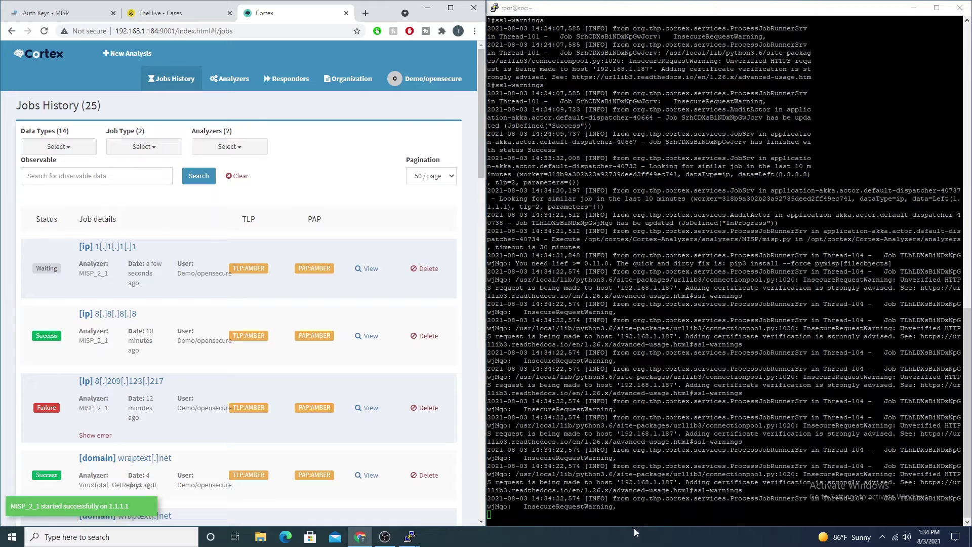
left_click_drag(633, 508, 572, 457)
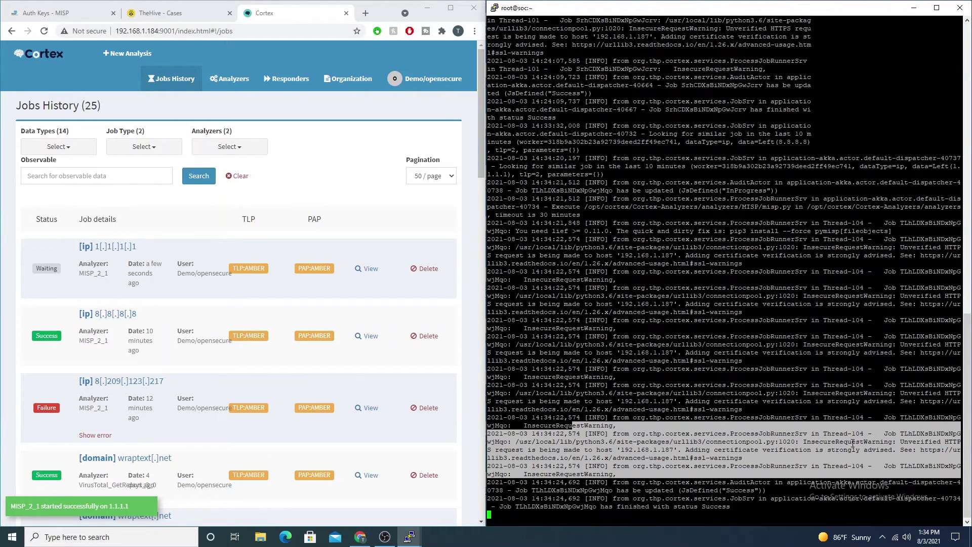
left_click_drag(680, 490, 789, 490)
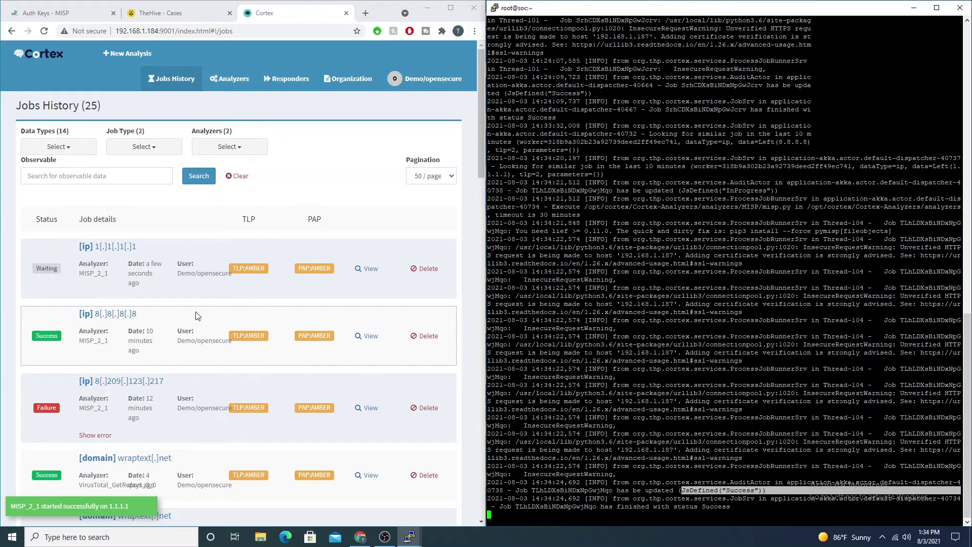
Return to Cortex in a maximized window and review the MISP_2_1 job report for 1.1.1.1
left_click(450, 7)
left_click(36, 205)
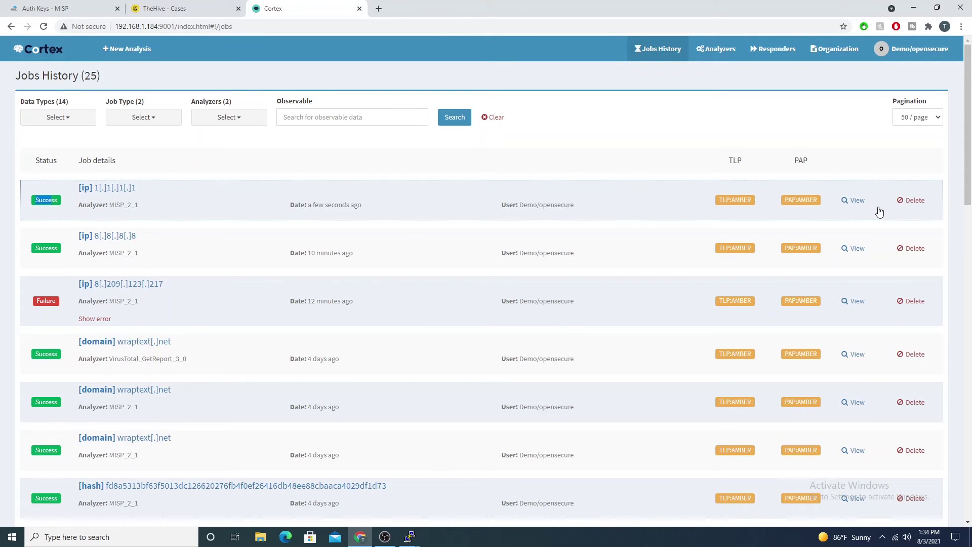
left_click(858, 201)
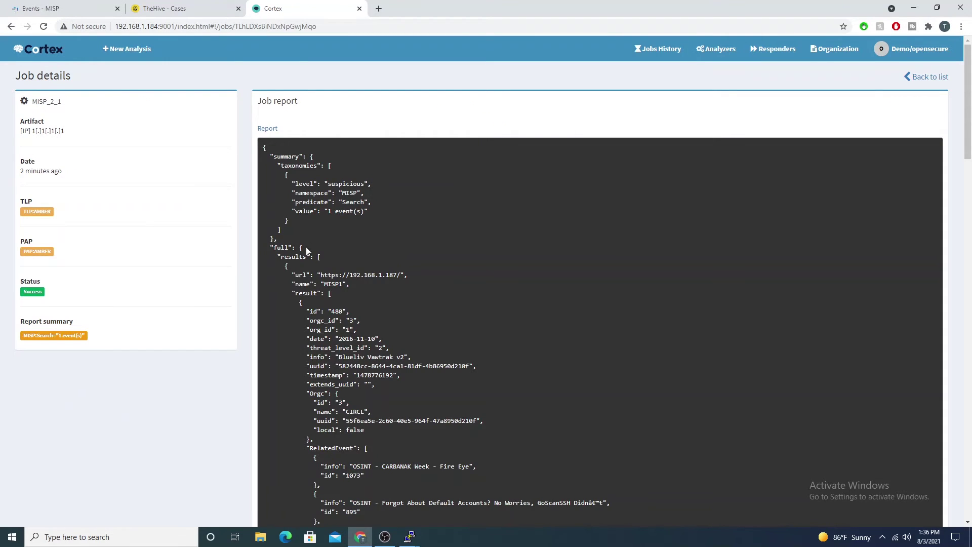
scroll(339, 84, "down", 4)
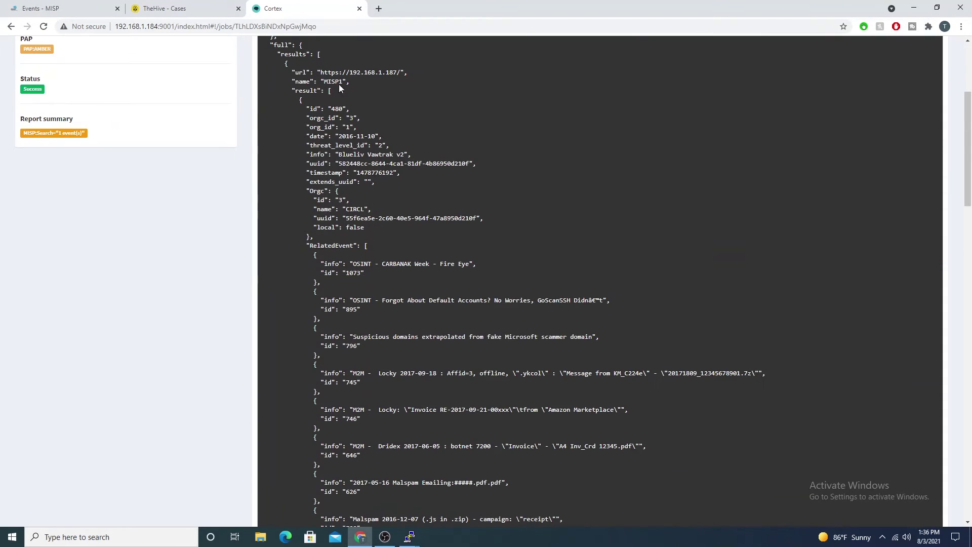
scroll(370, 185, "down", 7)
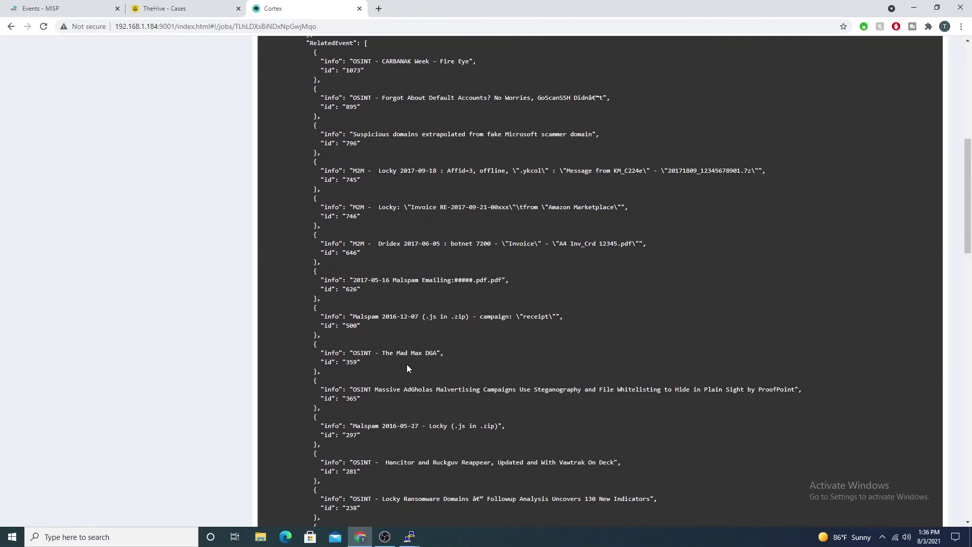
scroll(366, 351, "down", 3)
scroll(366, 284, "up", 9)
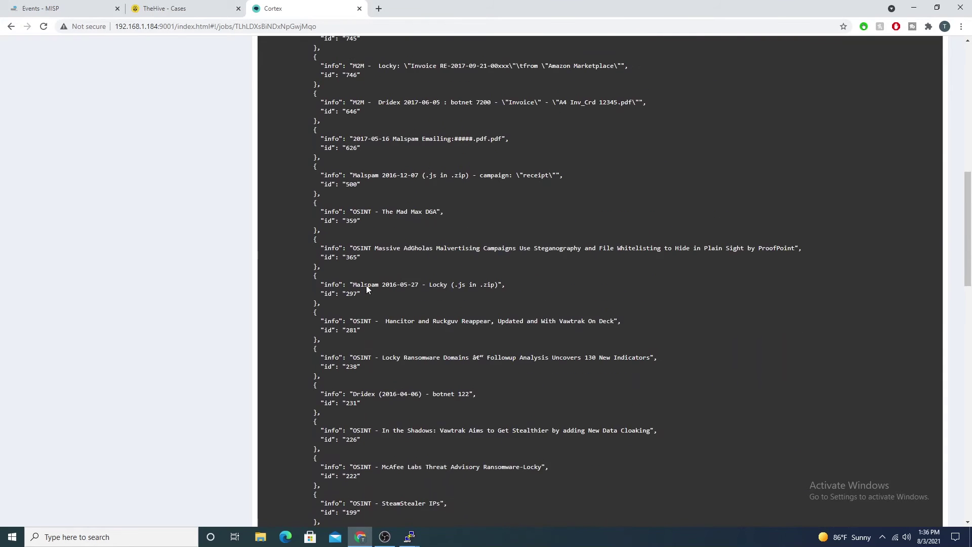
scroll(355, 210, "up", 4)
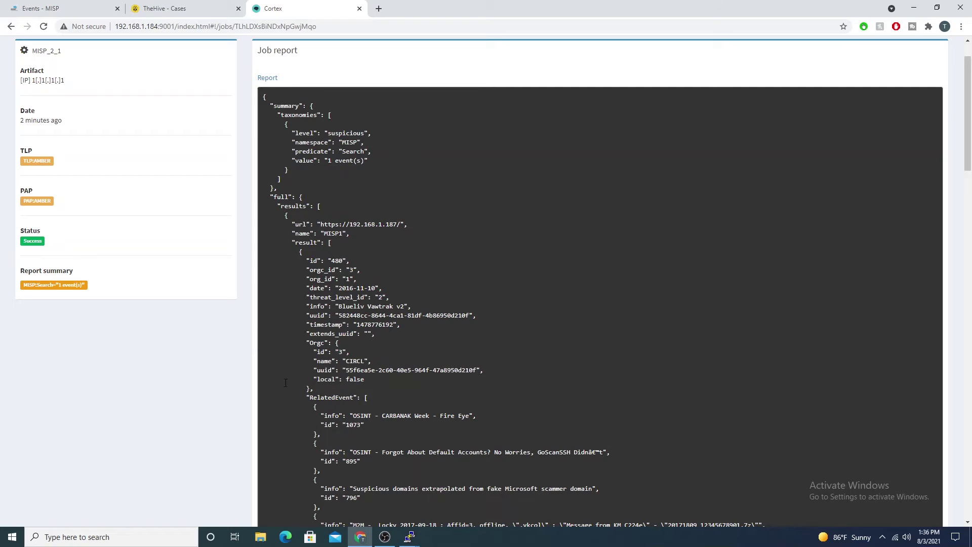
scroll(265, 320, "up", 1)
Switch to TheHive and import the alert "Unusual activity - 190.31.50.26" as an empty case
left_click(168, 8)
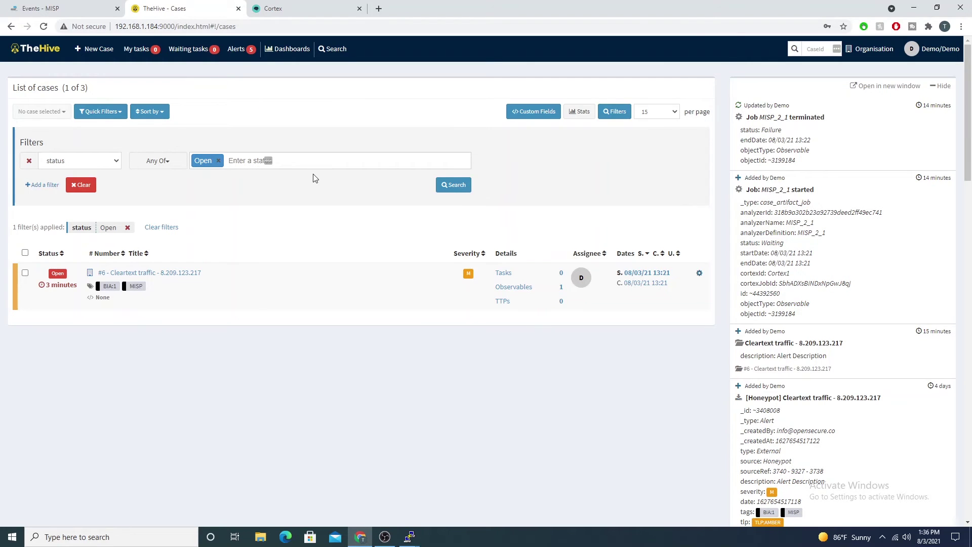
left_click(232, 49)
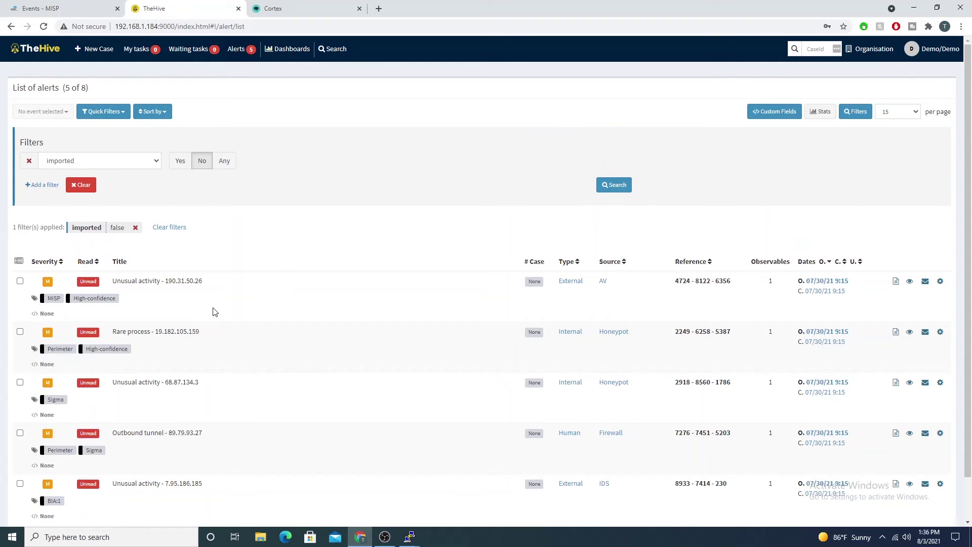
left_click(895, 283)
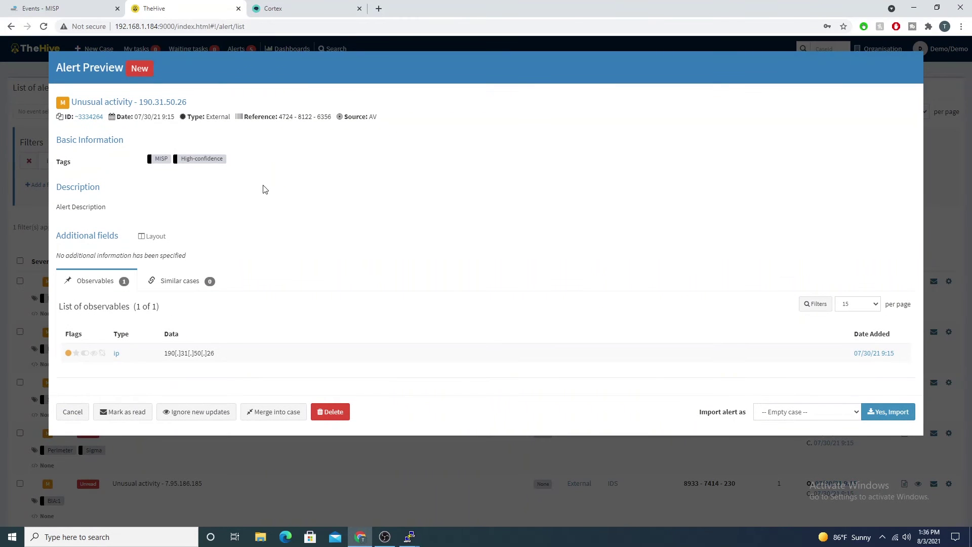
left_click(887, 411)
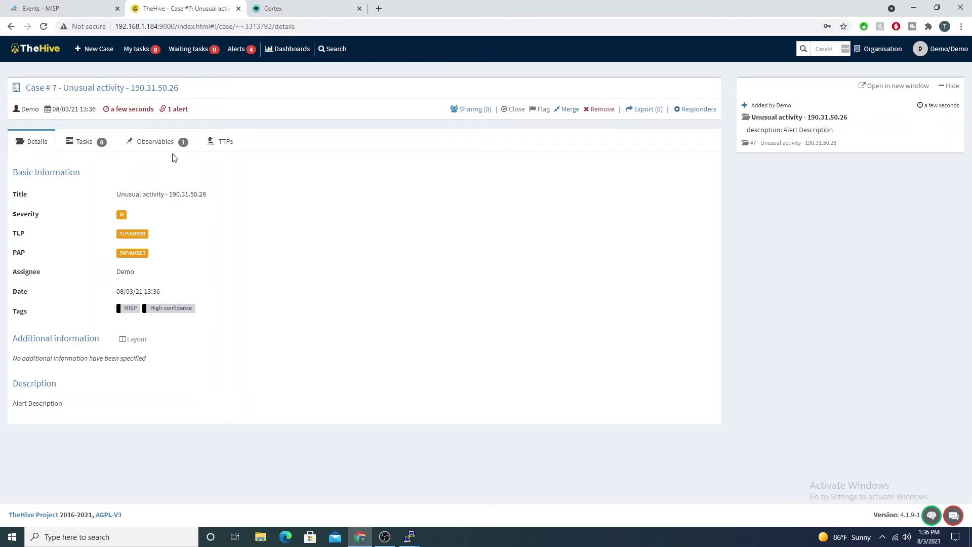
View the details and available analyzers of the case's 190.31.50.26 observable, and close its details
left_click(161, 145)
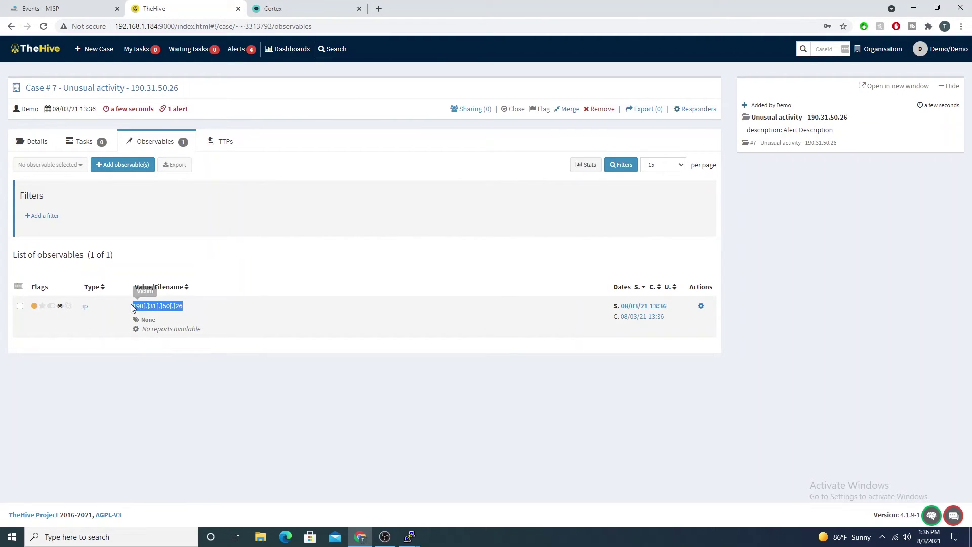
left_click(144, 306)
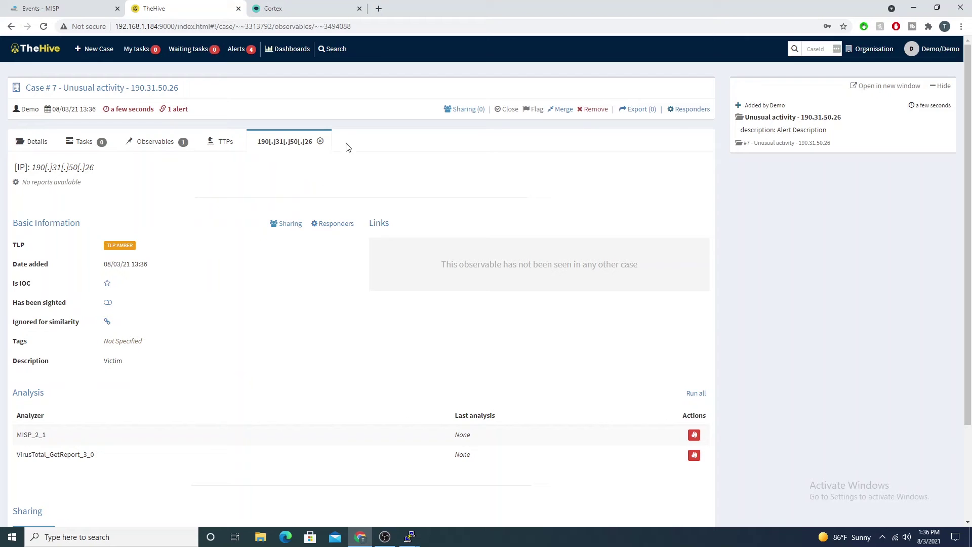
left_click(320, 141)
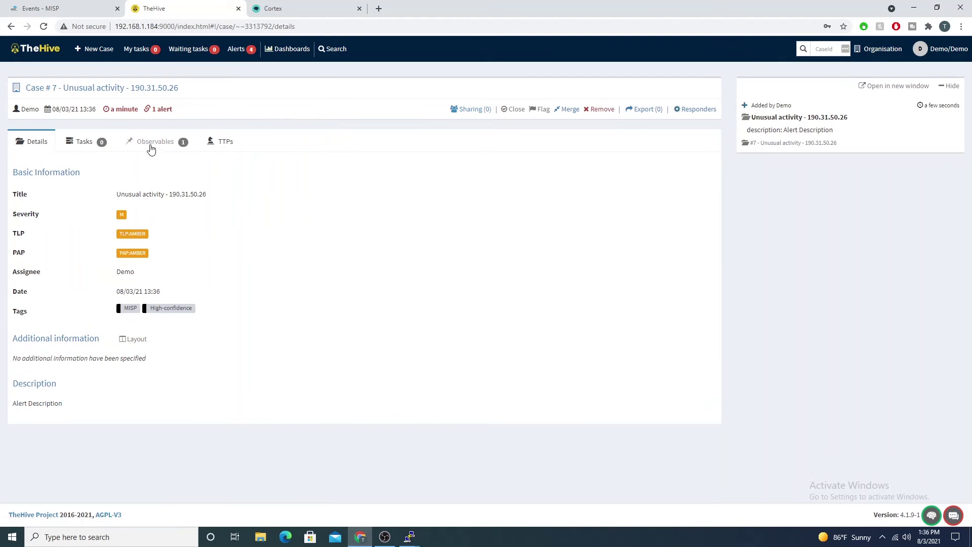
Start a new observable for the case, and copy the domain waterforplants.net from the "OSINT - NSO related domains" event in MISP
left_click(151, 144)
left_click(101, 165)
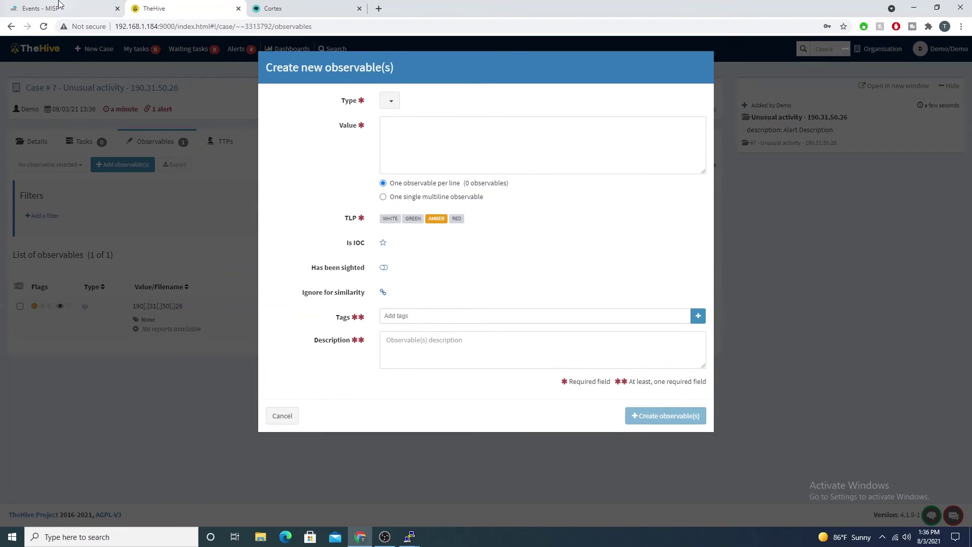
left_click(43, 8)
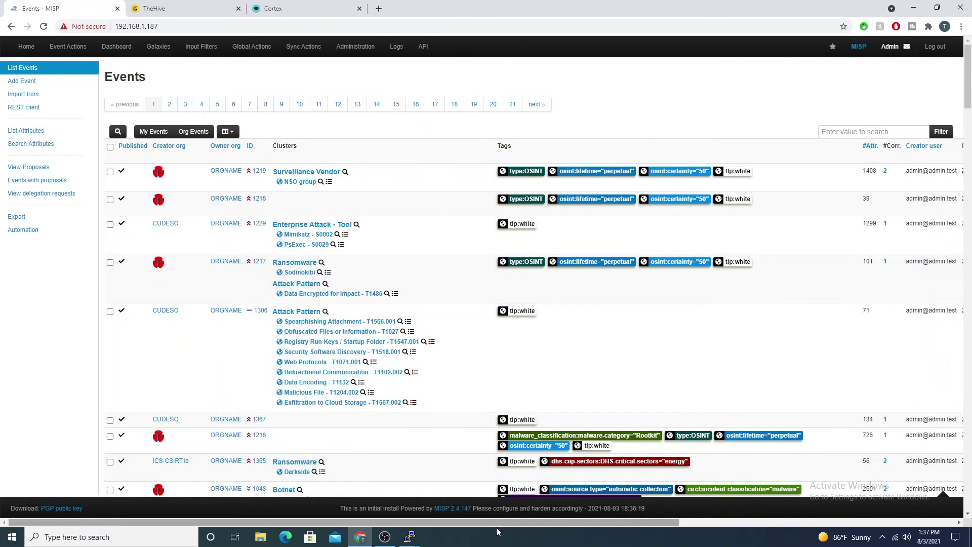
left_click_drag(497, 522, 772, 522)
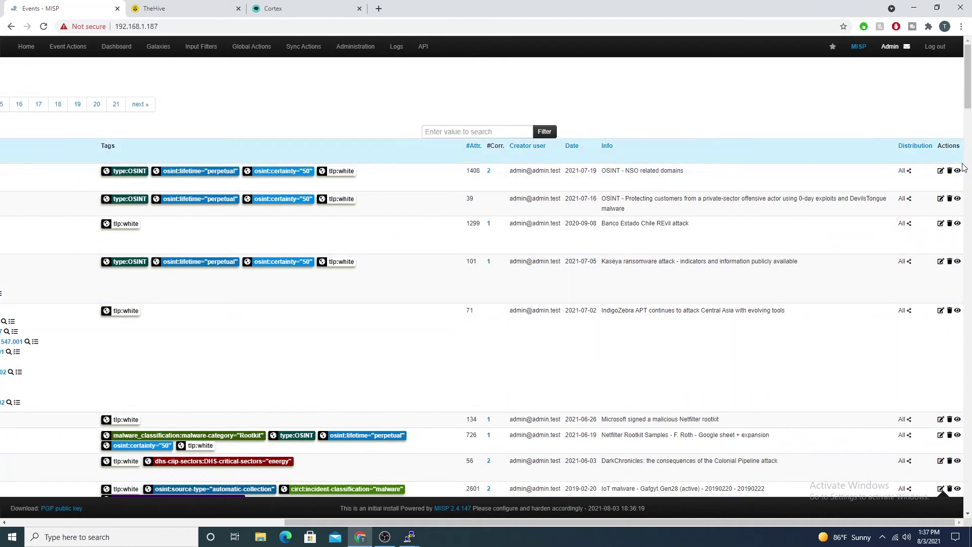
left_click(957, 170)
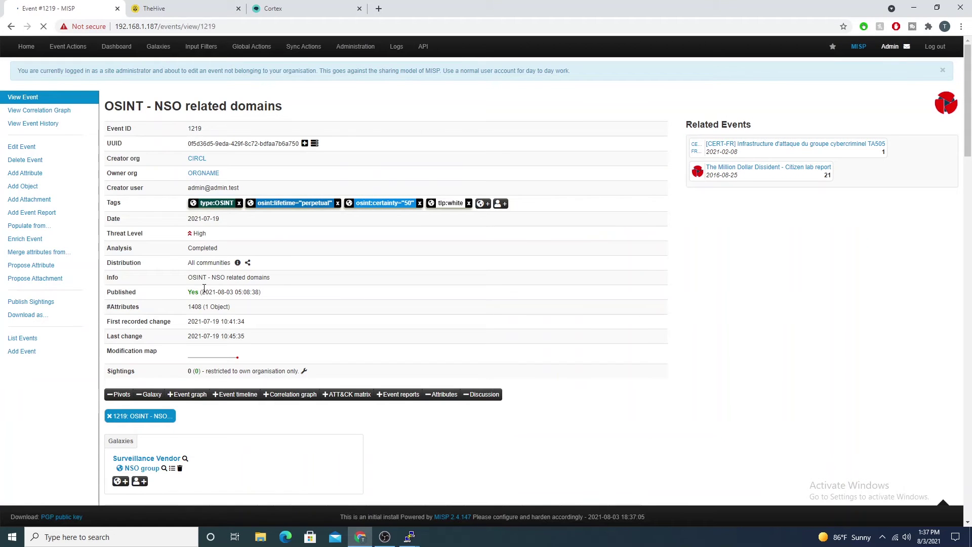
scroll(204, 289, "down", 10)
scroll(131, 243, "down", 20)
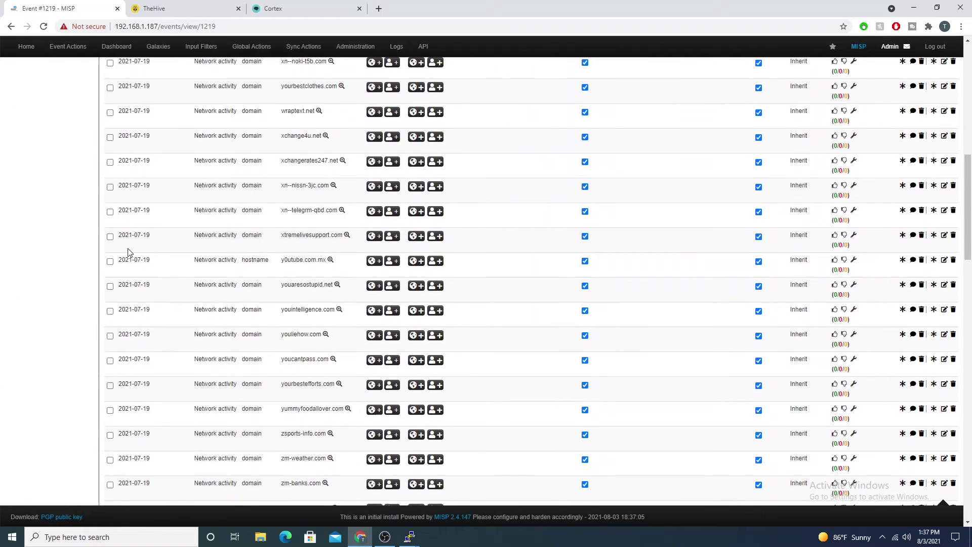
scroll(120, 256, "down", 15)
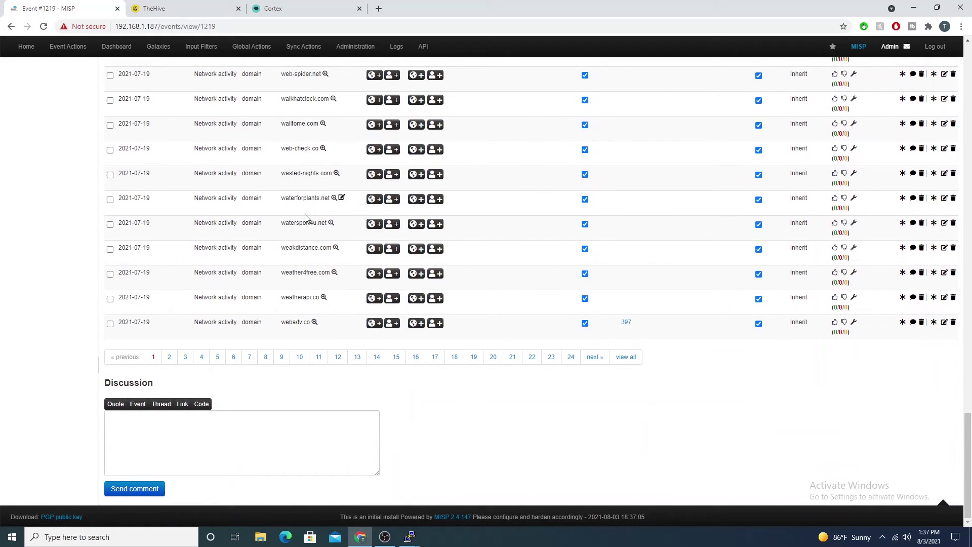
triple_click(298, 198)
key("ctrl+c")
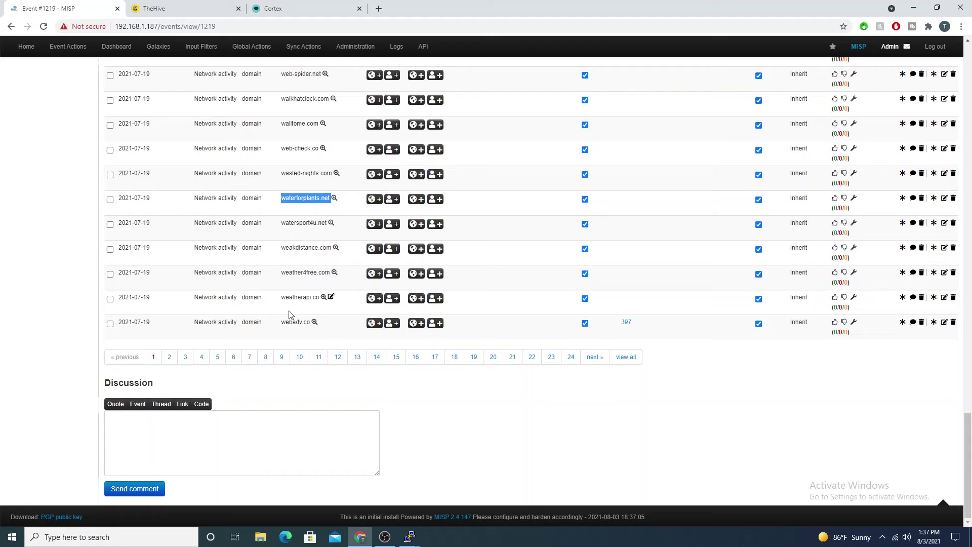
Switch to TheHive and create a domain observable with the value waterforplants.net and the tag MISP
left_click(291, 7)
left_click(147, 6)
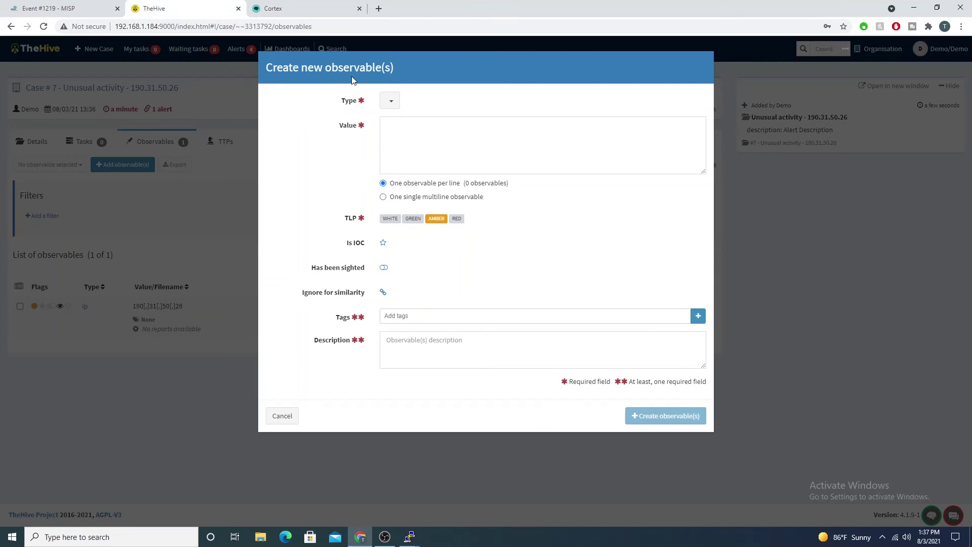
left_click(389, 100)
left_click(422, 133)
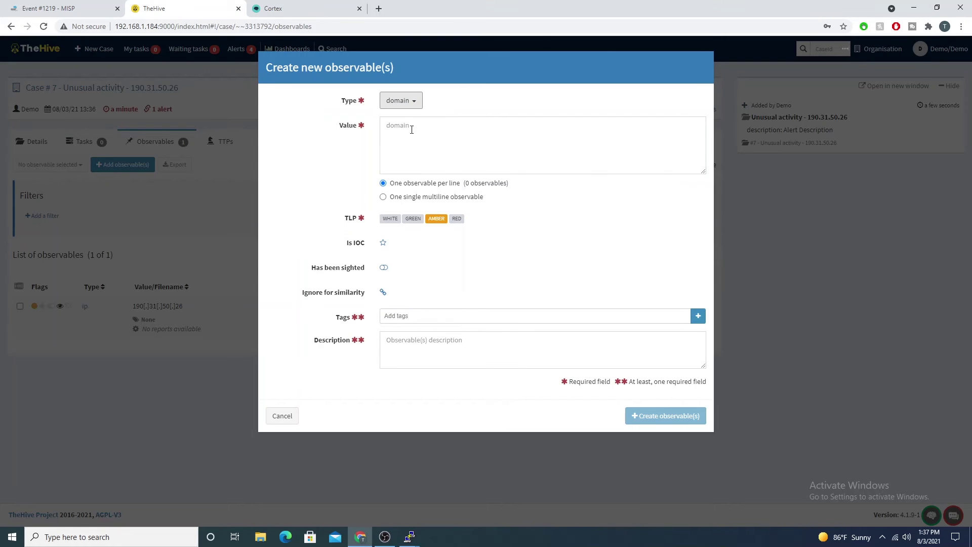
left_click(418, 137)
key("ctrl+v")
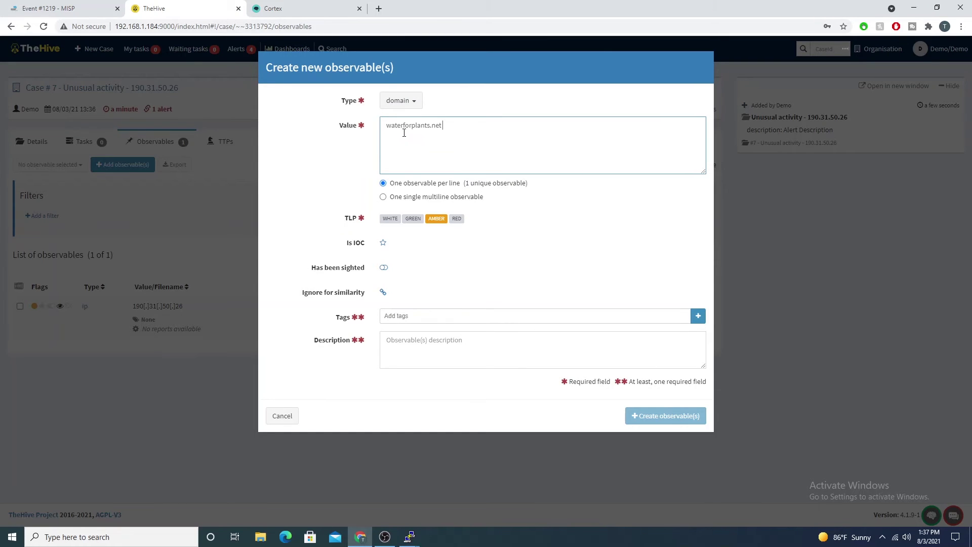
left_click(424, 317)
type("MISP")
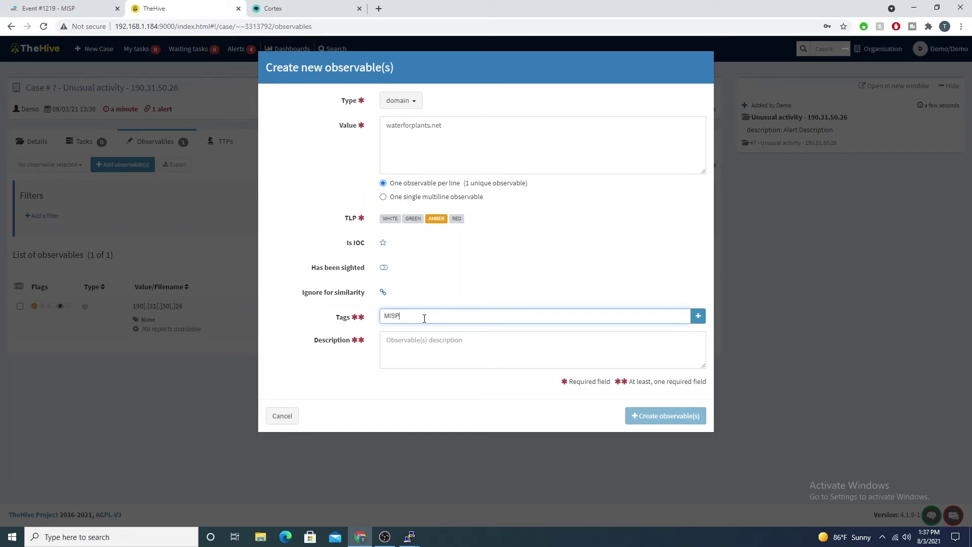
key("Return")
left_click(680, 417)
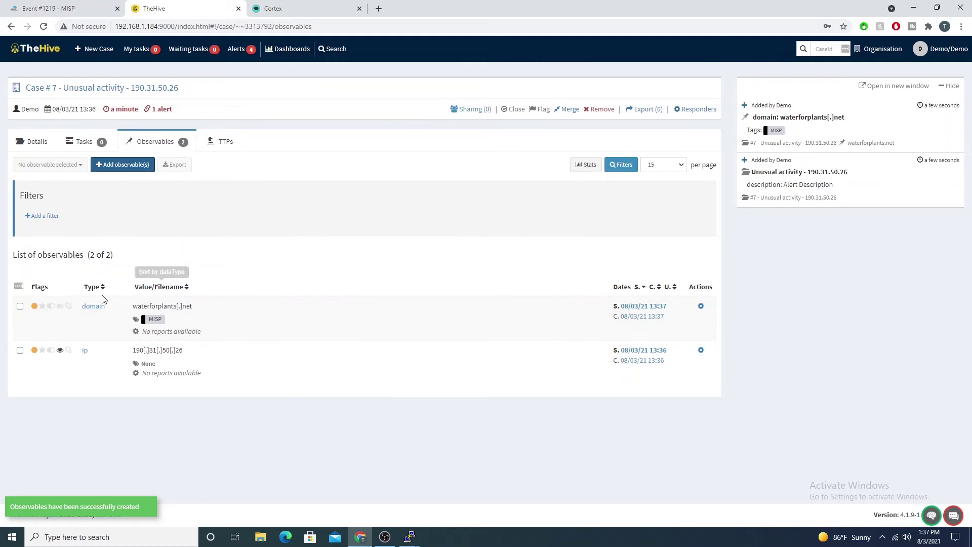
Run the MISP_2_1 analyzer on the case's waterforplants.net domain observable
left_click(19, 306)
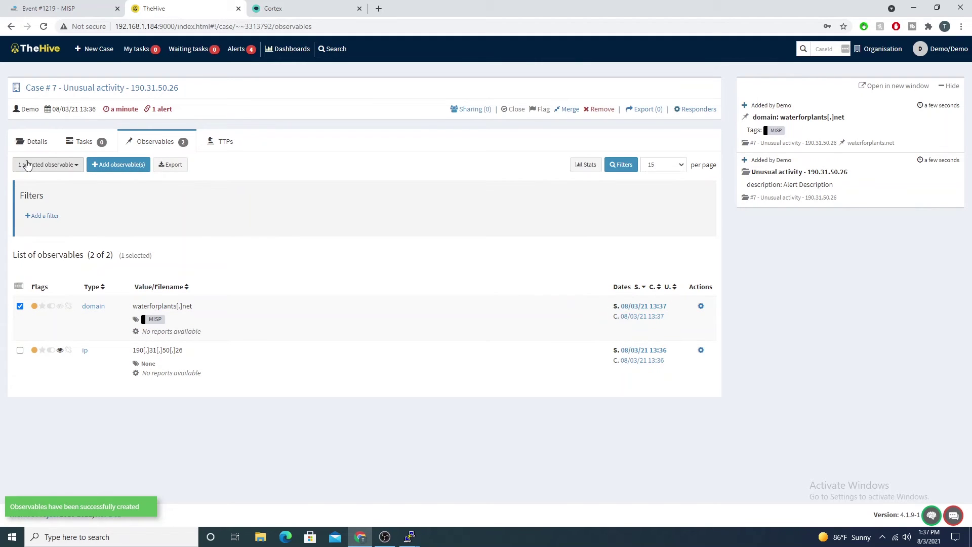
left_click(47, 165)
left_click(58, 196)
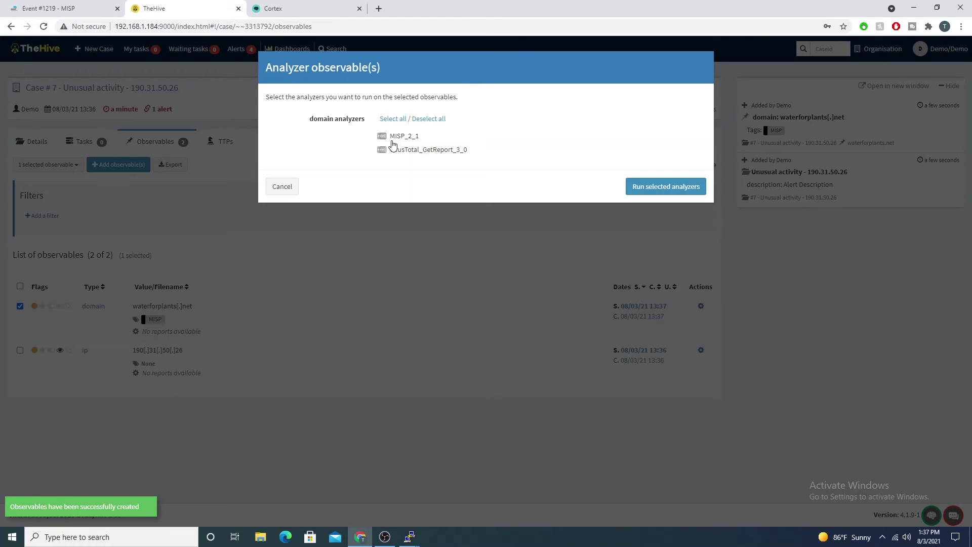
left_click(406, 136)
left_click(663, 186)
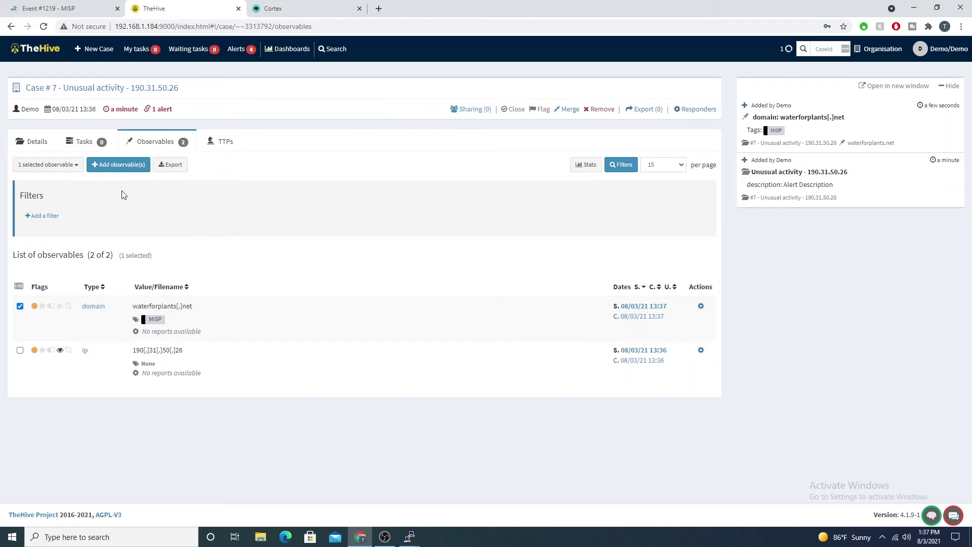
Switch to Cortex and check the jobs history for the waterforplants.net analysis job
left_click(298, 8)
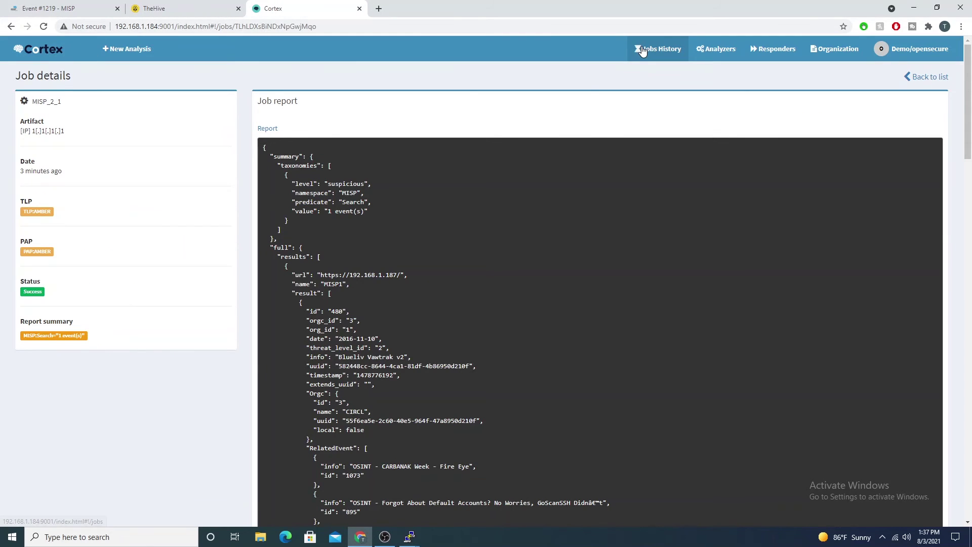
left_click(657, 49)
left_click(35, 207)
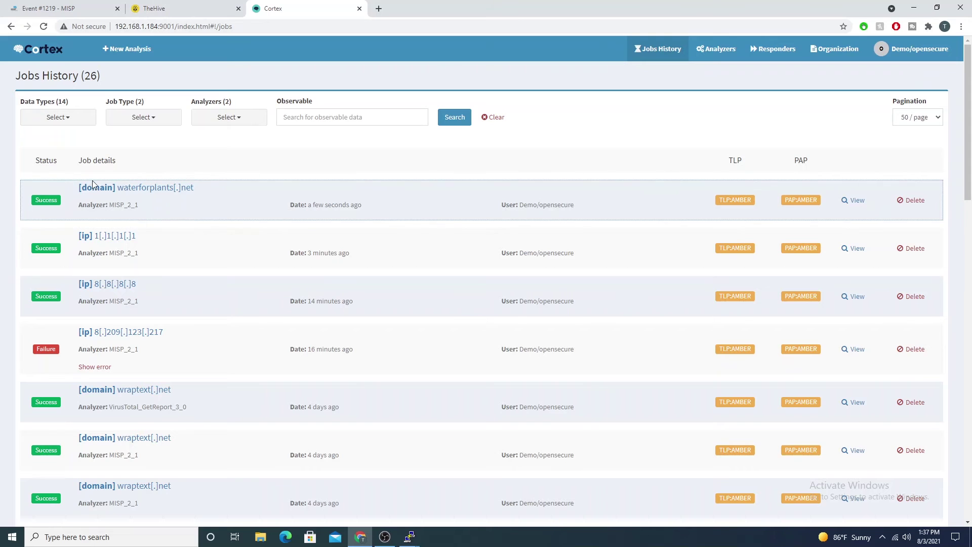
left_click_drag(78, 188, 199, 191)
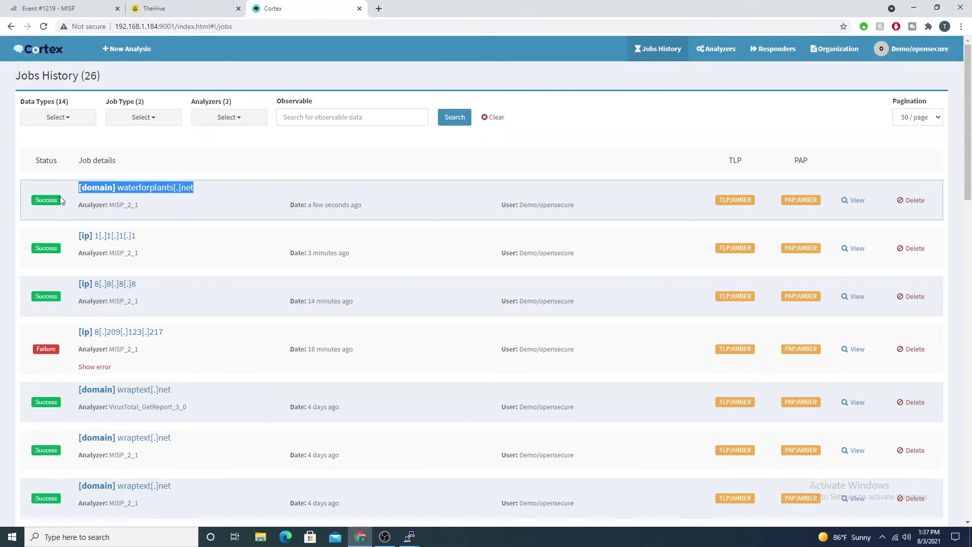
Open the waterforplants.net observable's MISP_2_1 report in TheHive and compare its matched event with the event title in MISP
left_click(155, 8)
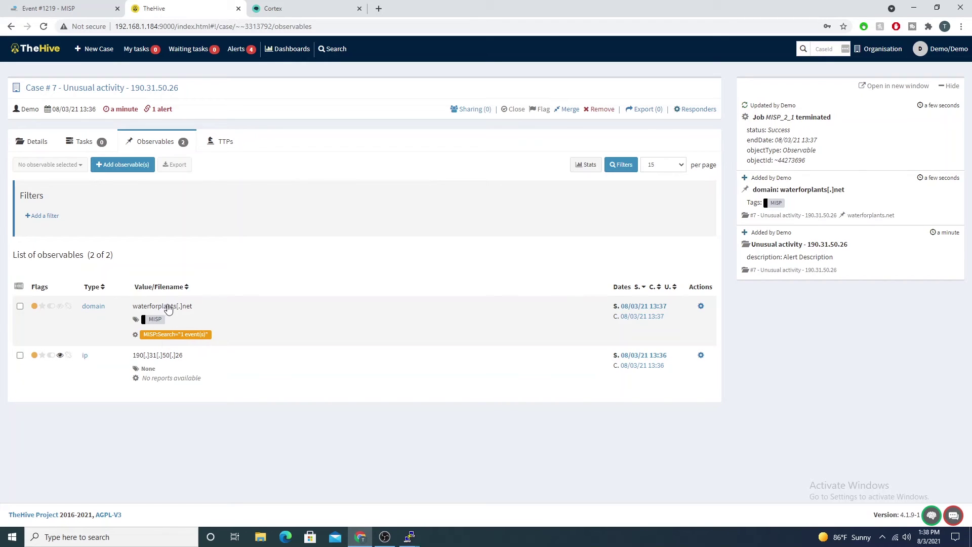
left_click(162, 336)
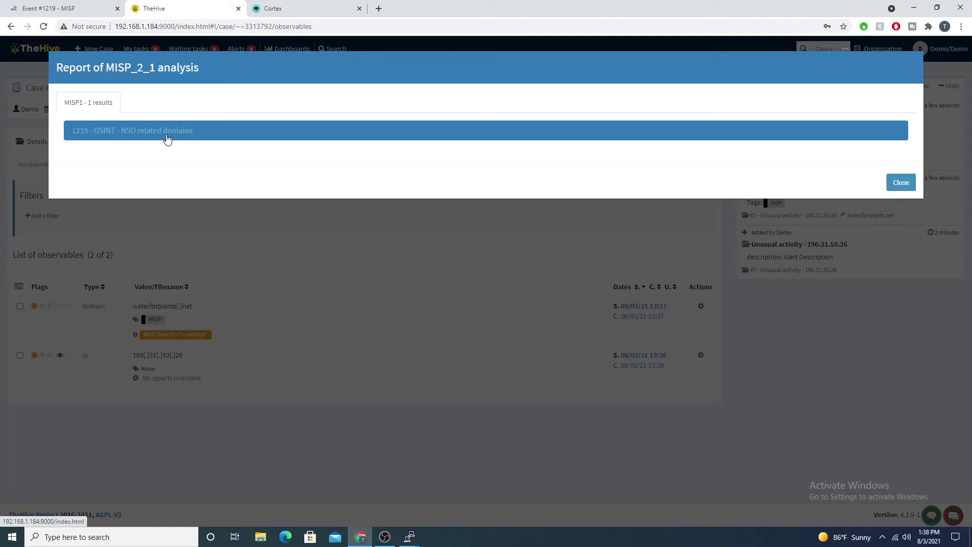
left_click(138, 140)
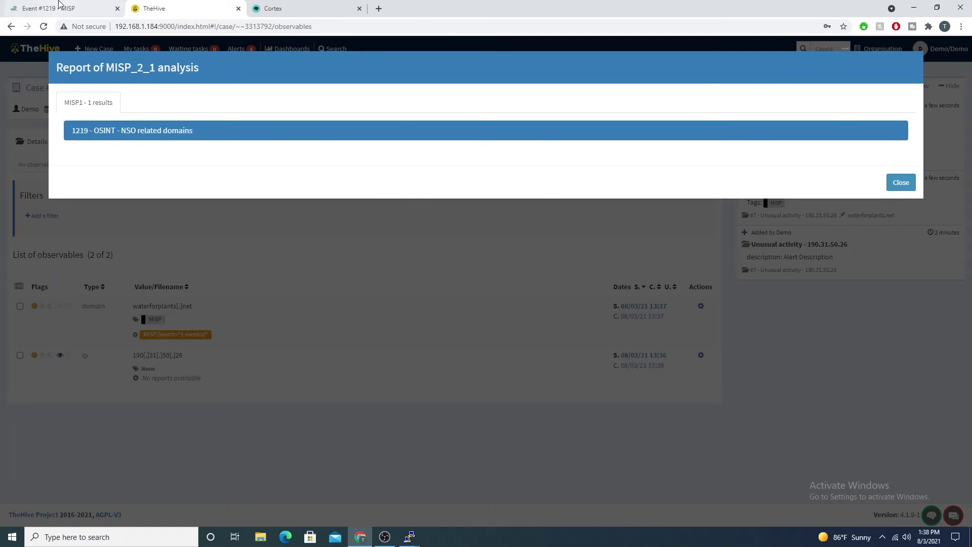
scroll(267, 229, "up", 5)
scroll(267, 228, "up", 10)
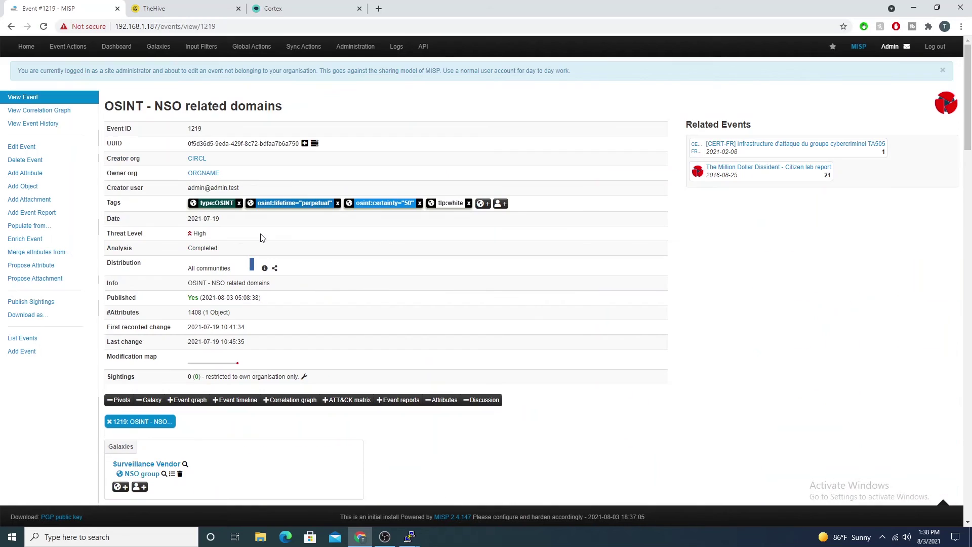
left_click_drag(115, 106, 300, 115)
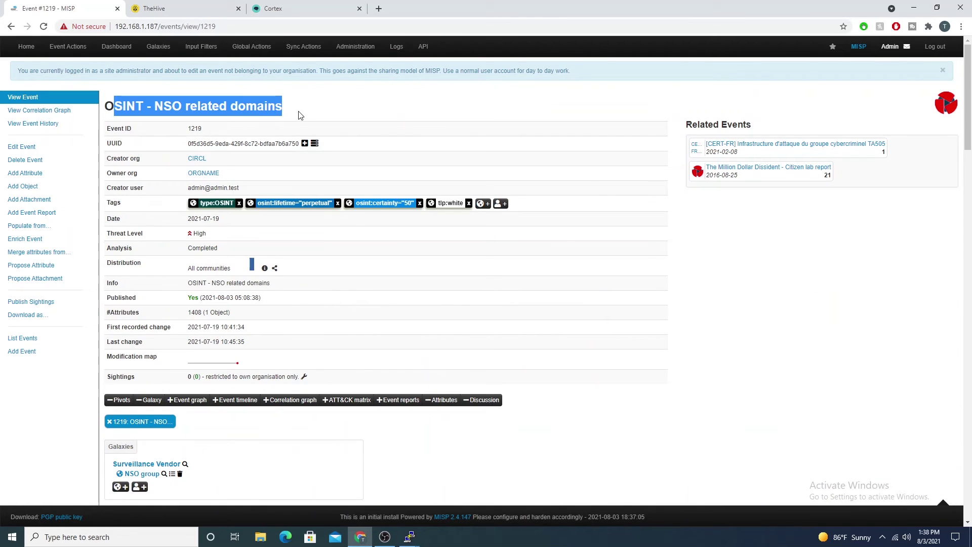
Return to TheHive, expand the report's "1219 - OSINT - NSO related domains" result, and view its linked MISP event in a new browser tab
left_click(192, 7)
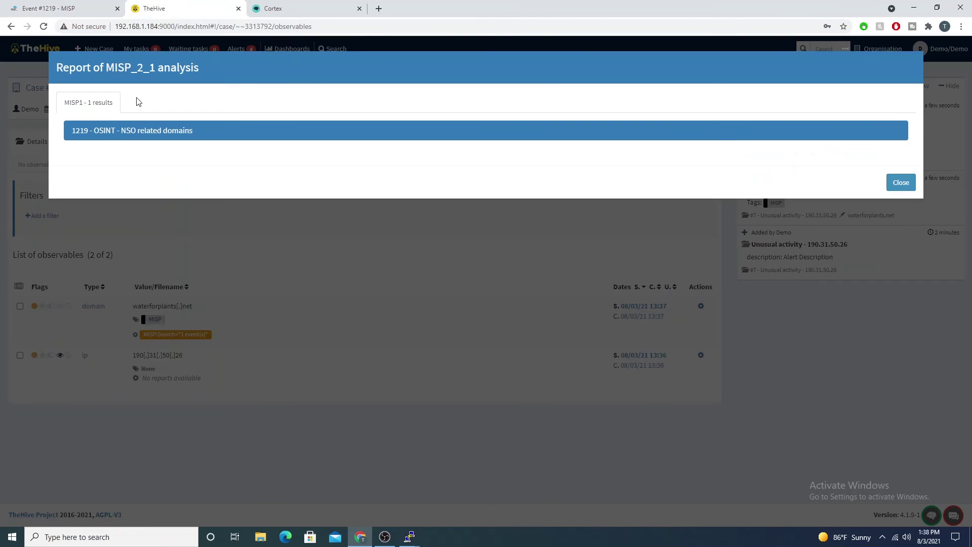
left_click(123, 133)
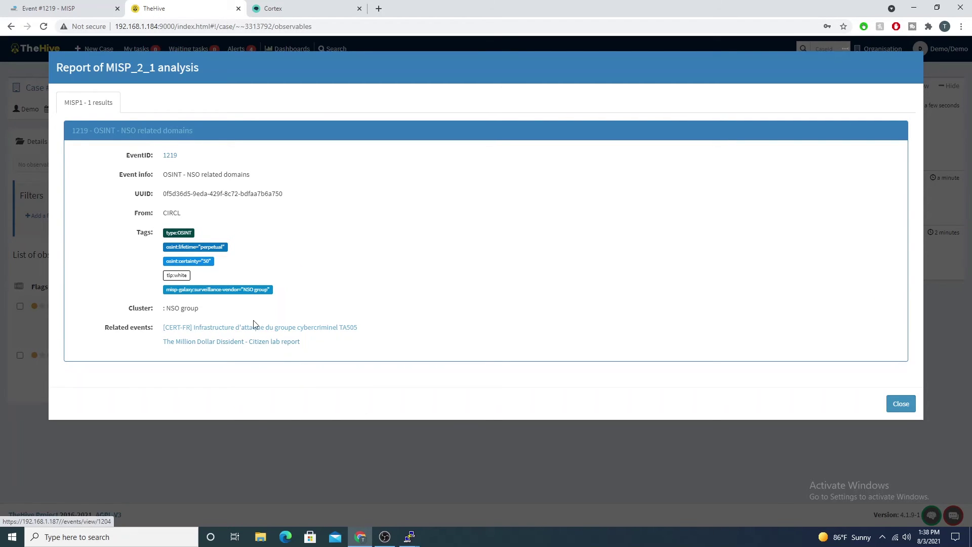
right_click(172, 161)
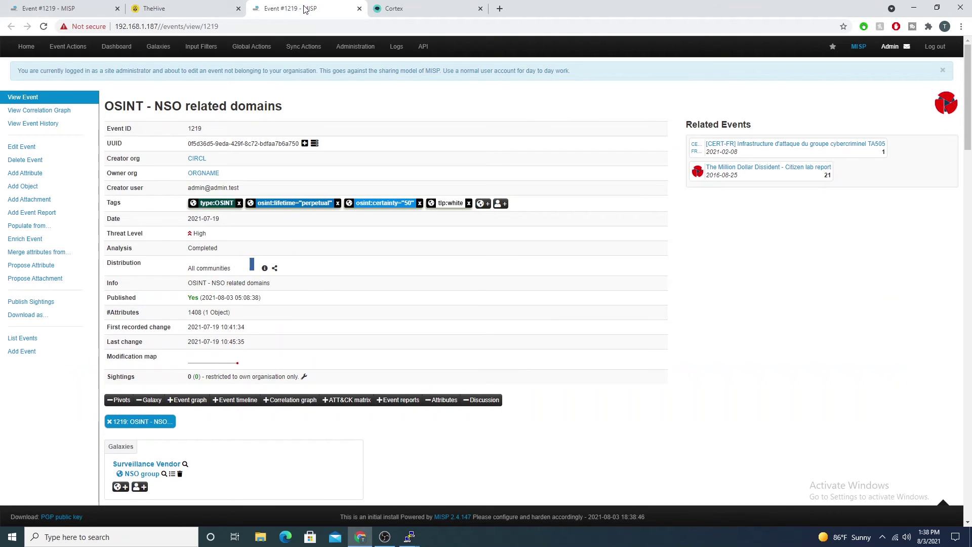
scroll(303, 372, "down", 4)
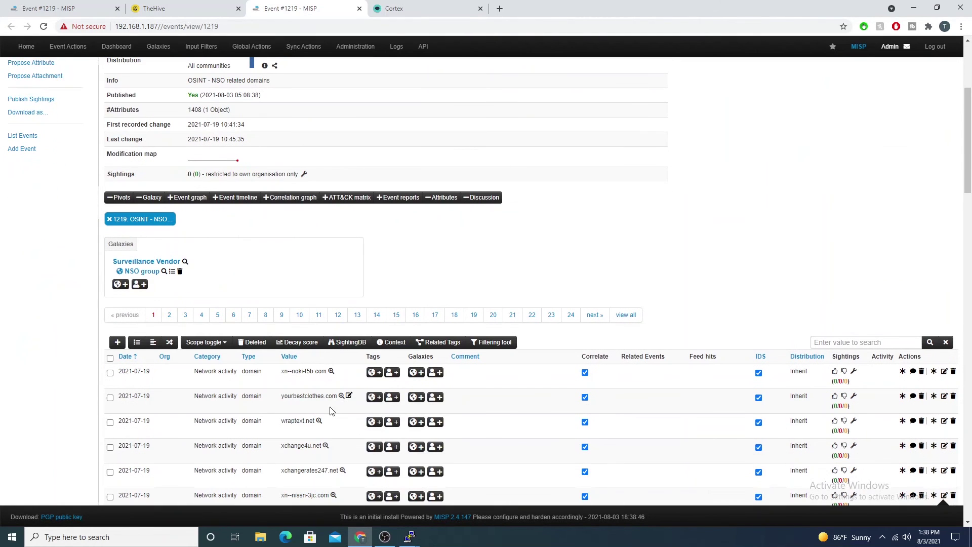
scroll(334, 422, "down", 3)
scroll(334, 423, "up", 2)
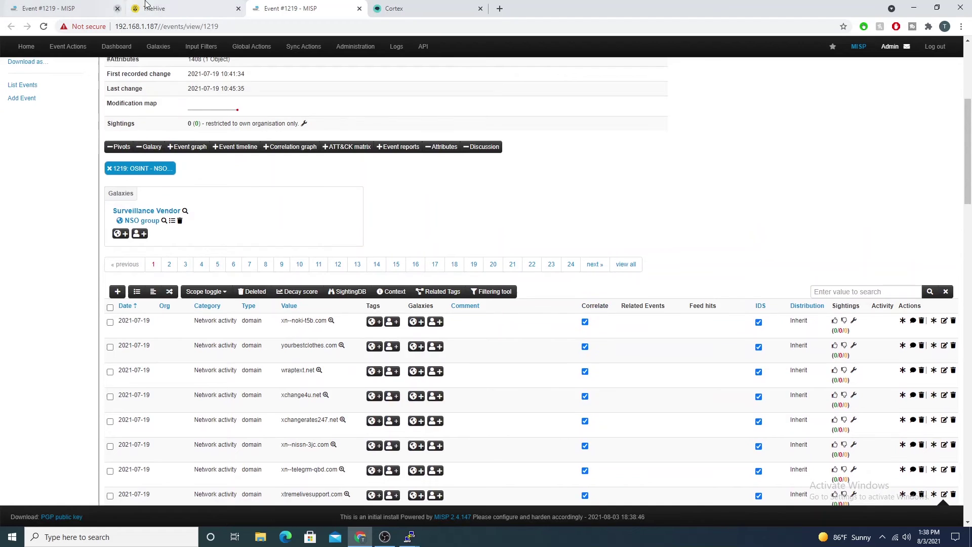
Examine the event details and domain attributes of MISP event 1219, and return to TheHive to close the MISP_2_1 report
left_click(134, 9)
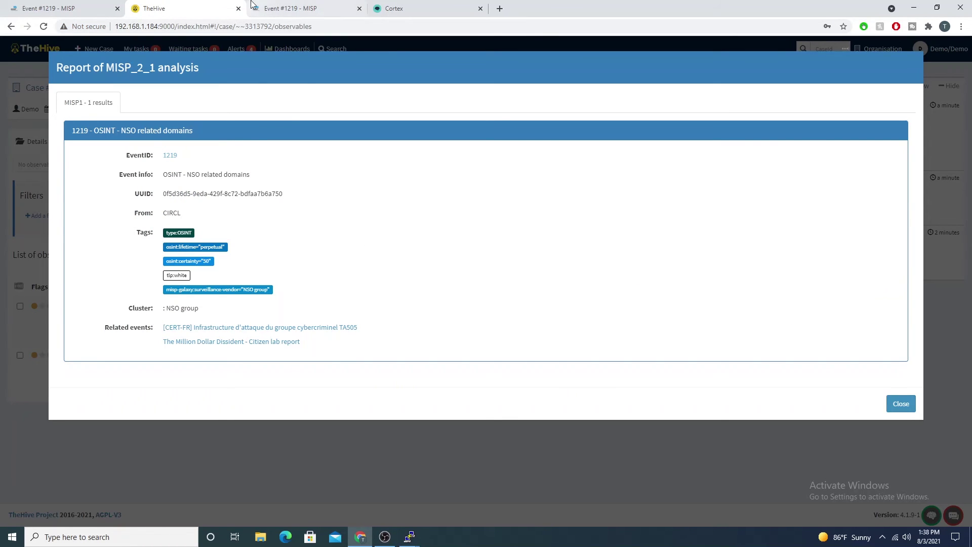
left_click(334, 8)
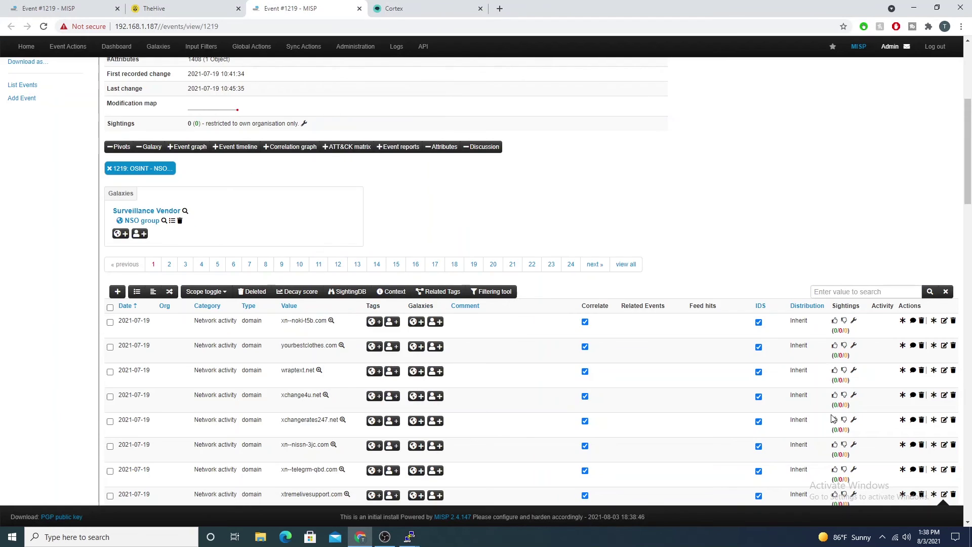
scroll(484, 431, "down", 5)
scroll(487, 440, "down", 10)
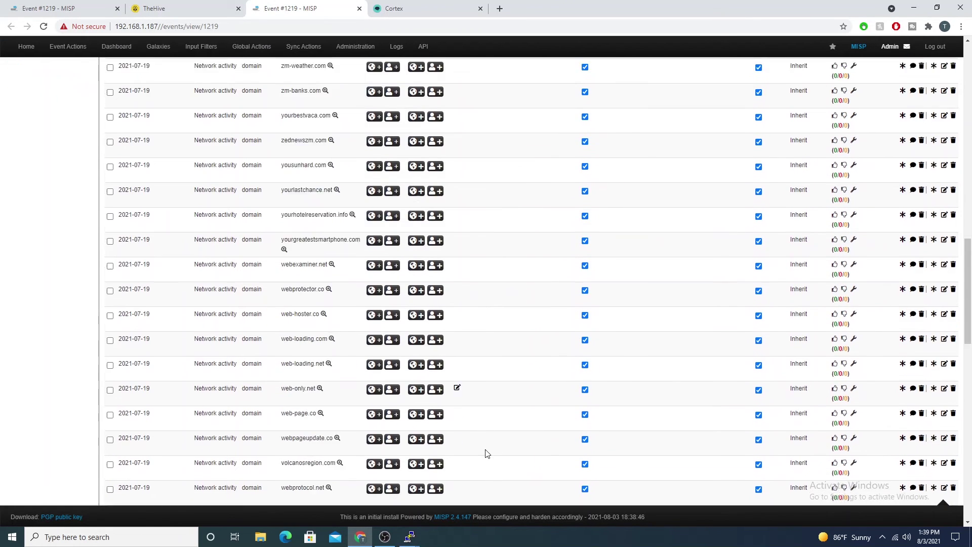
scroll(510, 494, "up", 20)
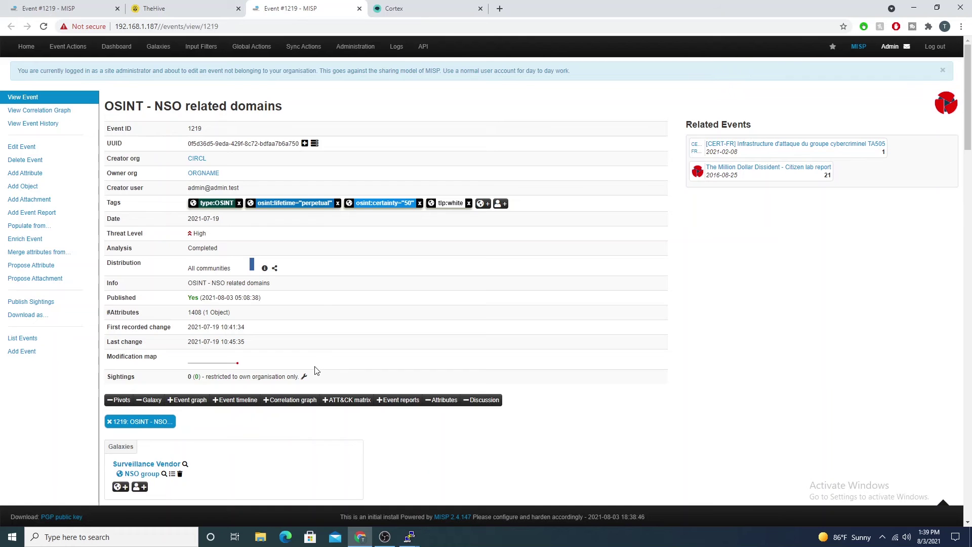
scroll(283, 296, "down", 7)
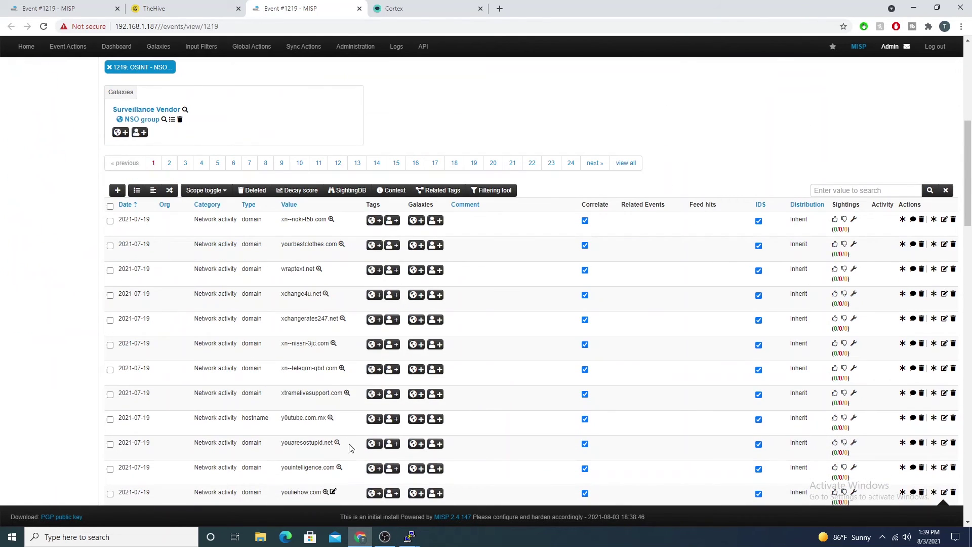
scroll(331, 405, "down", 2)
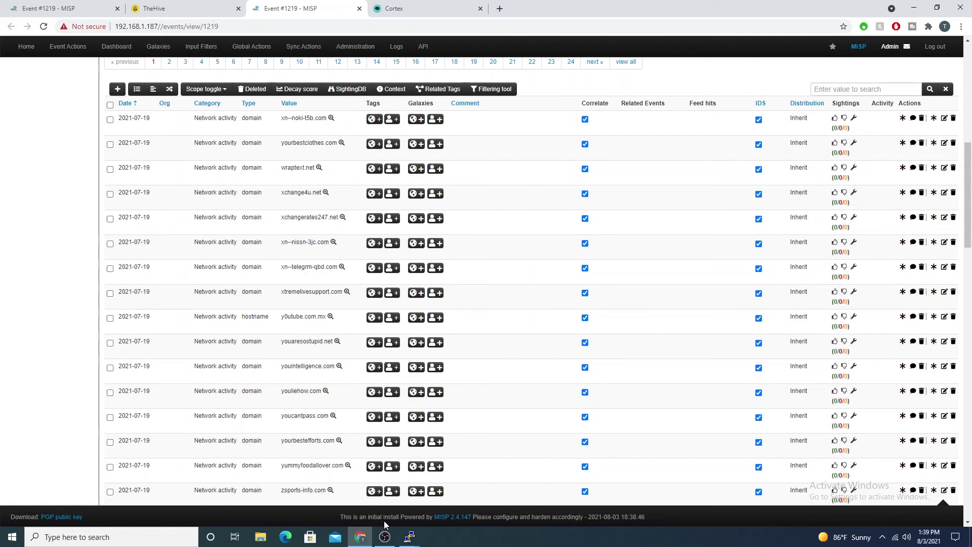
scroll(301, 387, "down", 5)
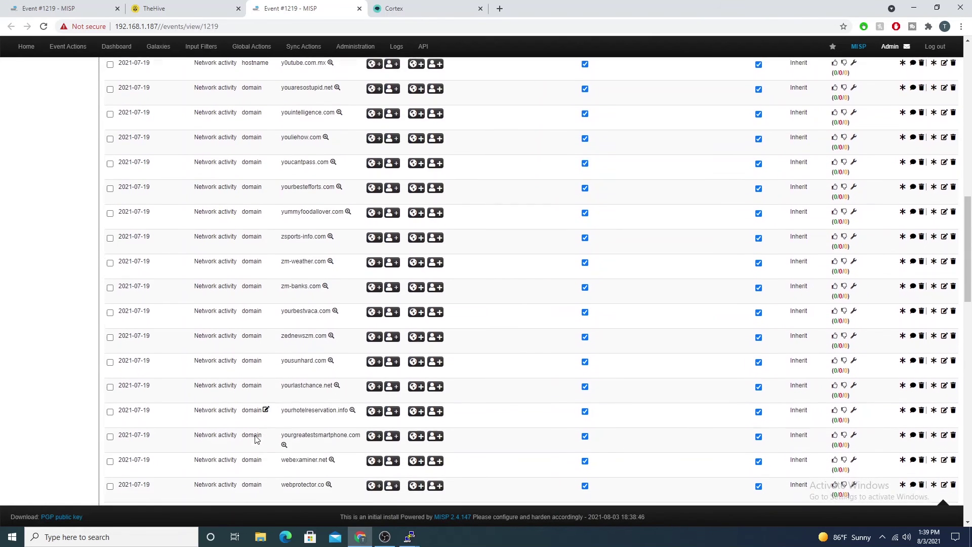
scroll(256, 439, "down", 8)
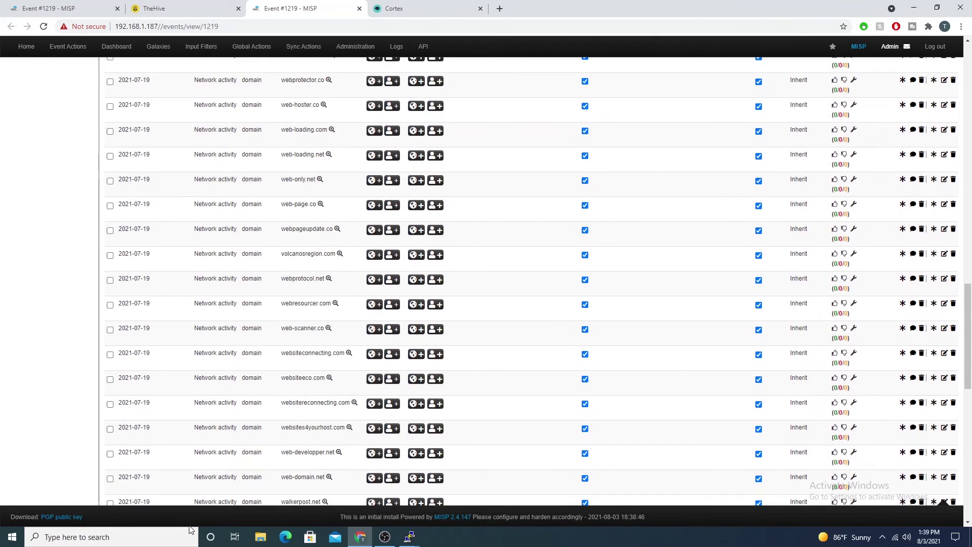
scroll(105, 479, "down", 5)
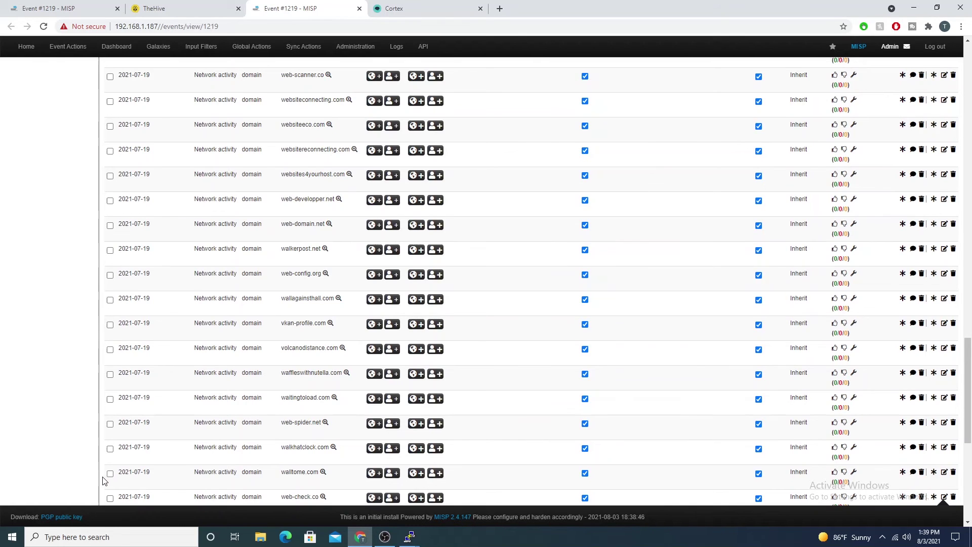
scroll(267, 423, "down", 2)
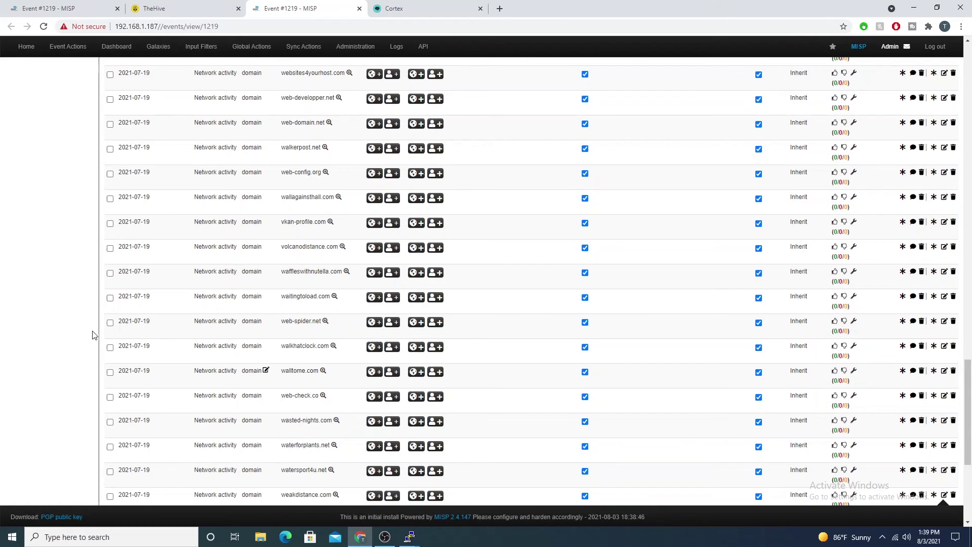
scroll(156, 365, "down", 1)
scroll(156, 364, "down", 5)
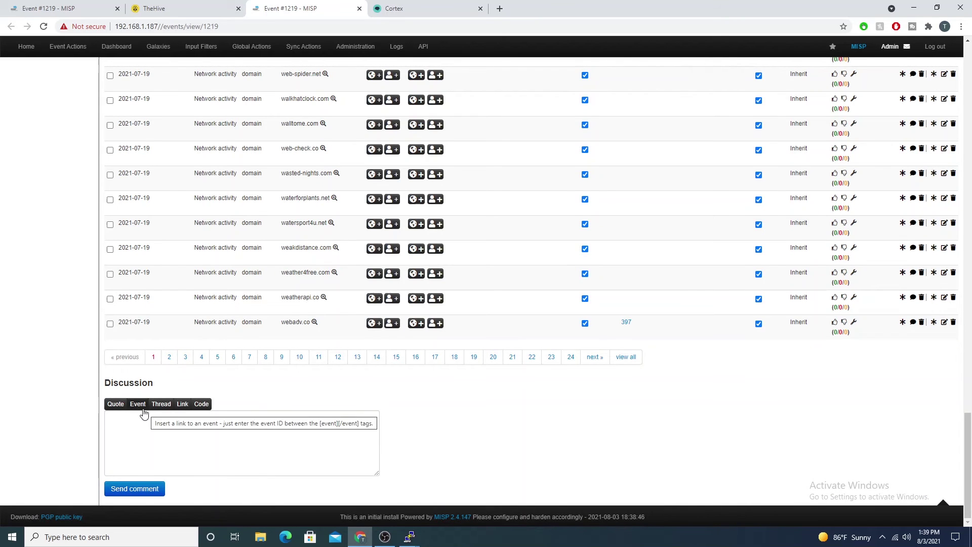
scroll(261, 334, "up", 5)
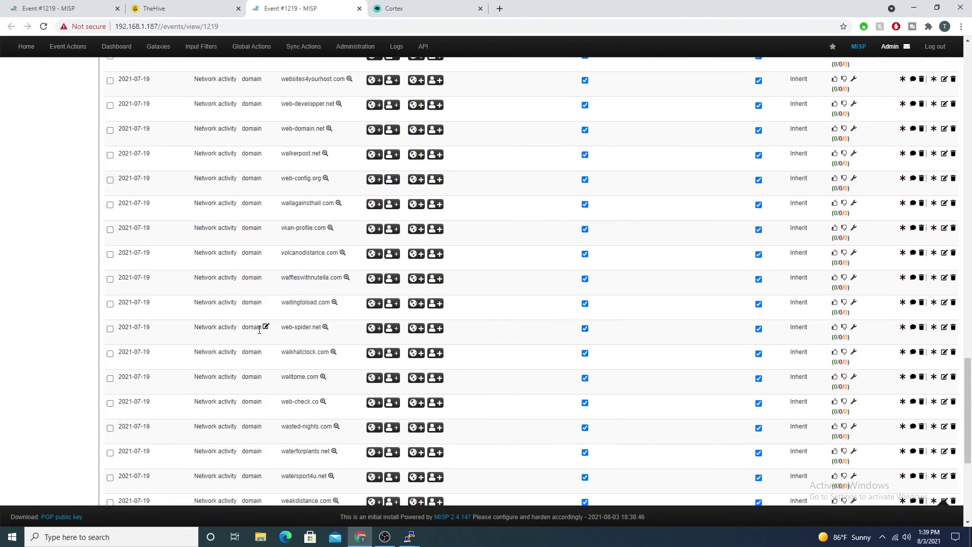
left_click(169, 9)
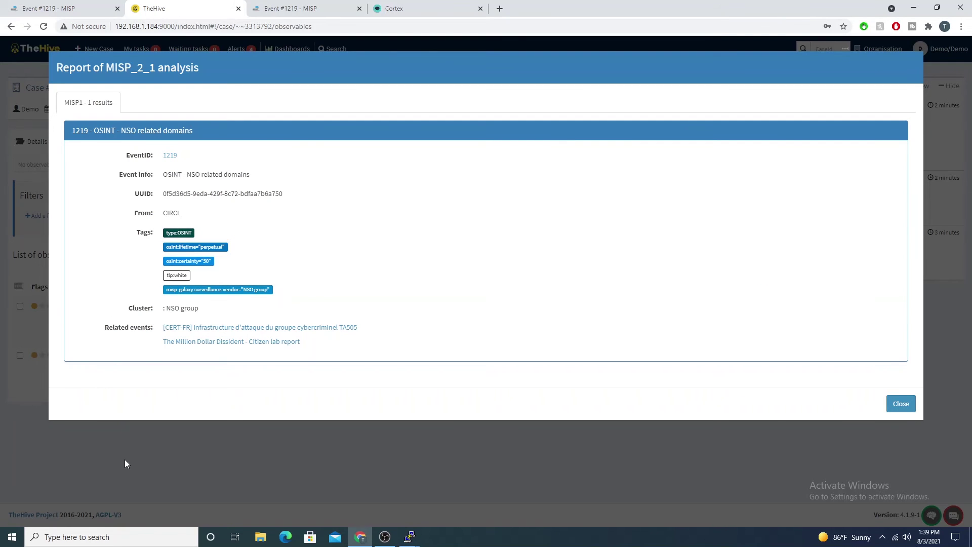
left_click(104, 460)
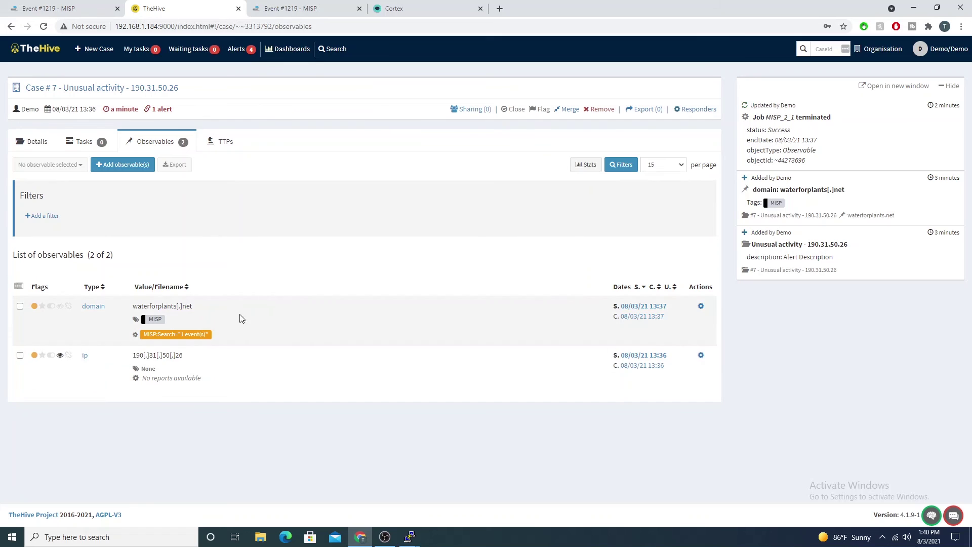
Reopen the waterforplants.net observable's MISP report, expand the "1219 - OSINT - NSO related domains" result, and switch to the MISP event 1219 page
left_click(179, 335)
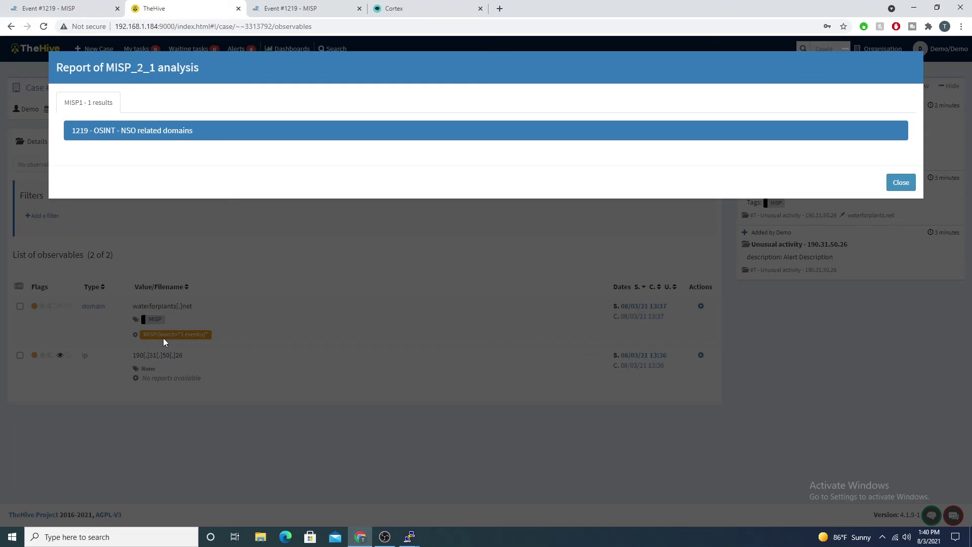
left_click(108, 131)
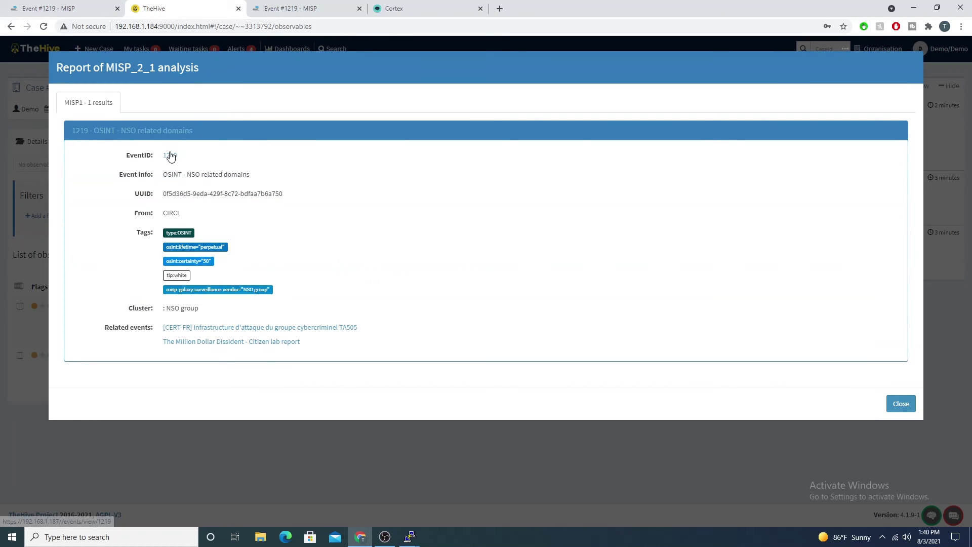
left_click(331, 6)
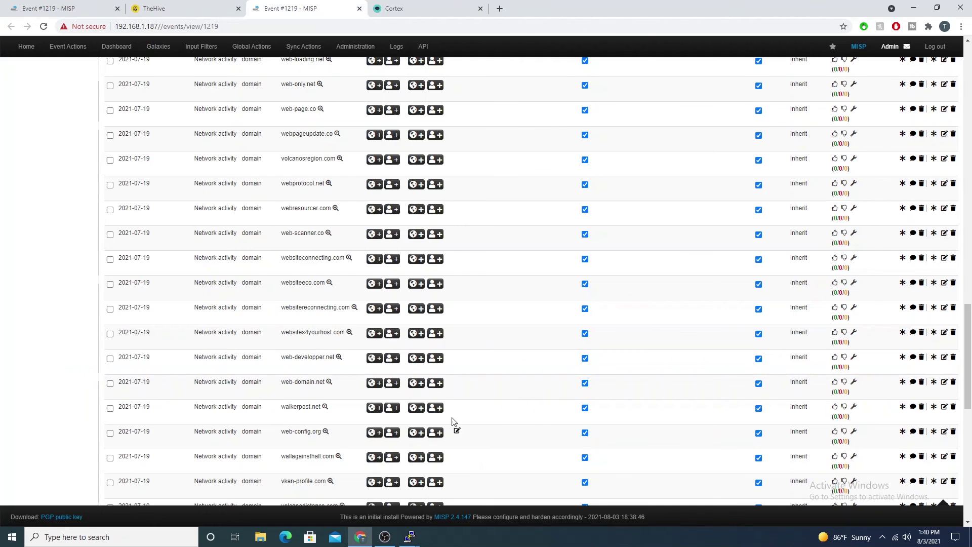
Review MISP event 1219's summary, galaxies and attribute list, and return to TheHive to close the analysis report
scroll(382, 480, "up", 20)
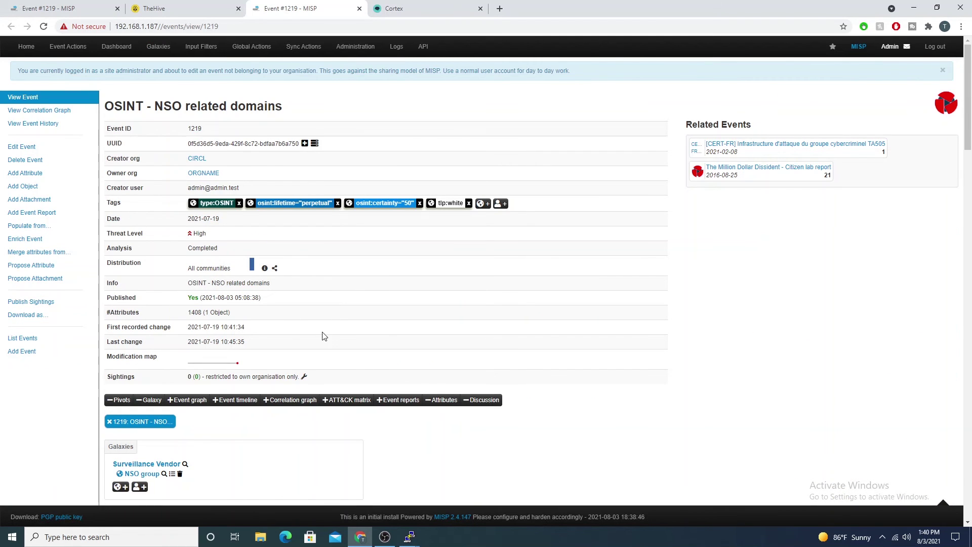
scroll(324, 336, "down", 5)
scroll(366, 478, "down", 10)
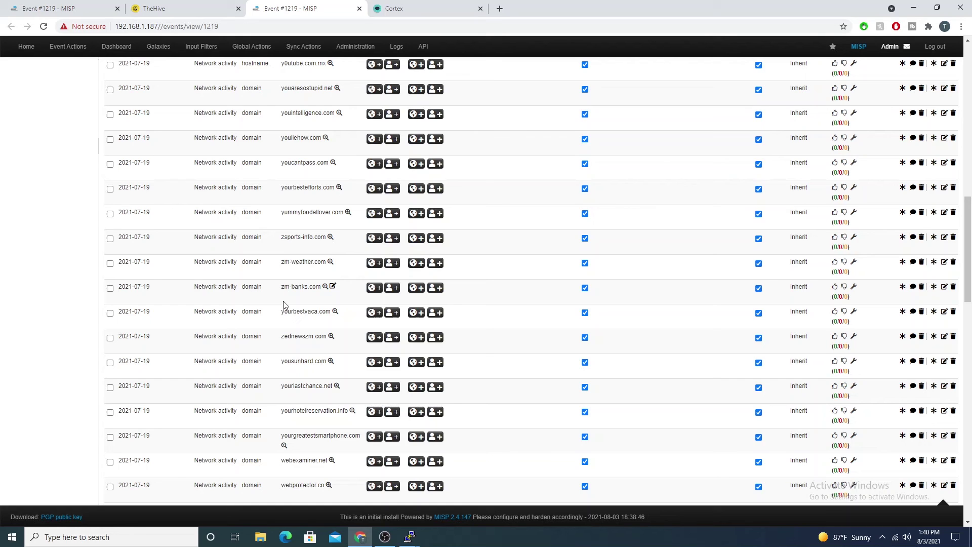
scroll(283, 303, "up", 8)
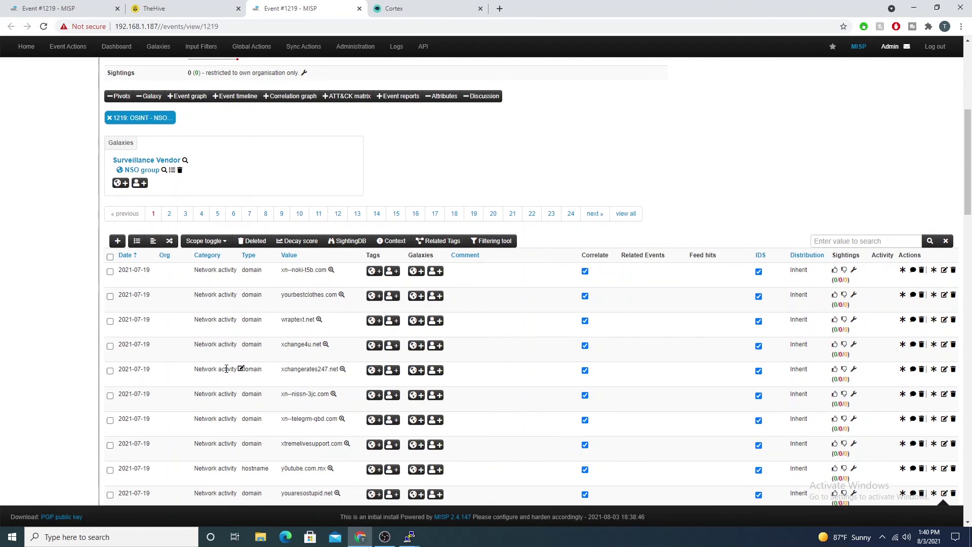
key("ctrl+shift+Tab")
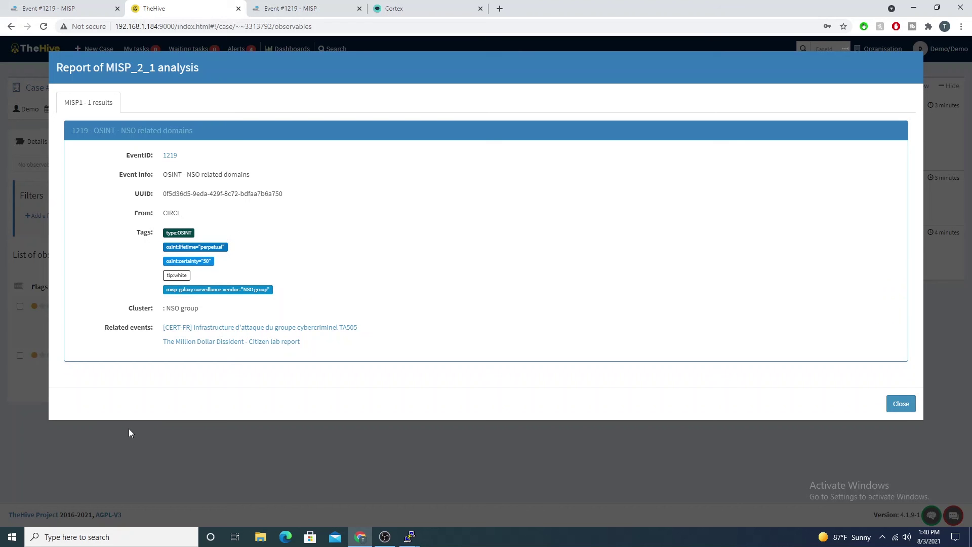
left_click(147, 443)
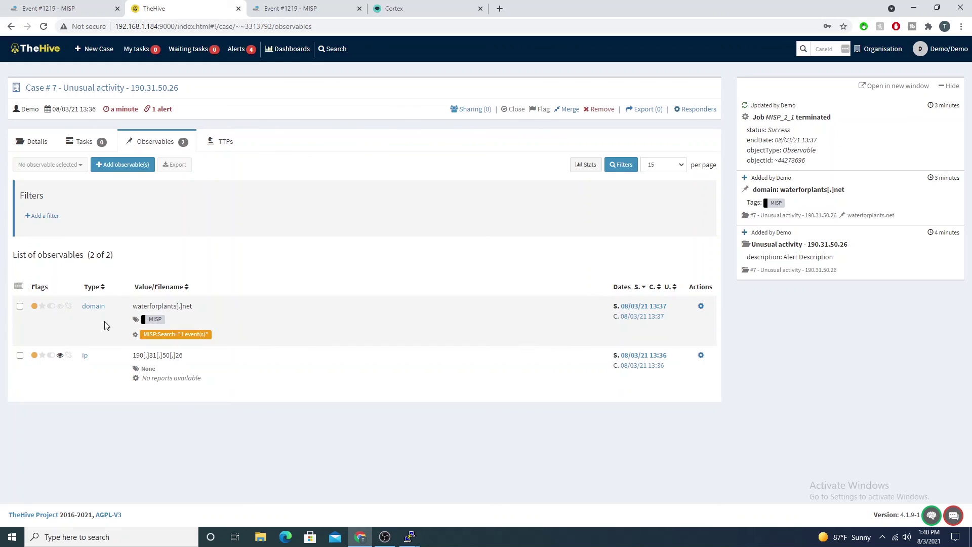
Select the waterforplants.net domain observable and view the bulk actions available for it, without running any
left_click(21, 306)
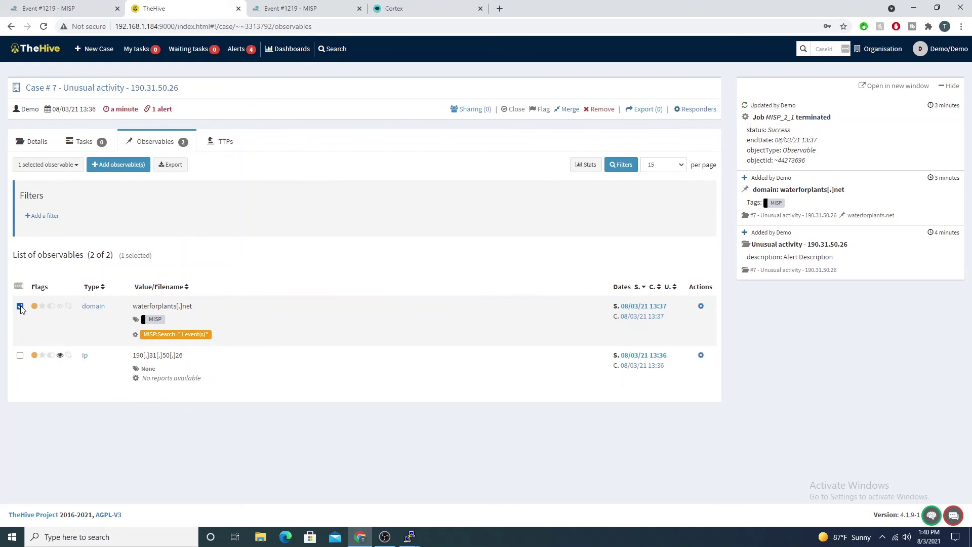
left_click(39, 169)
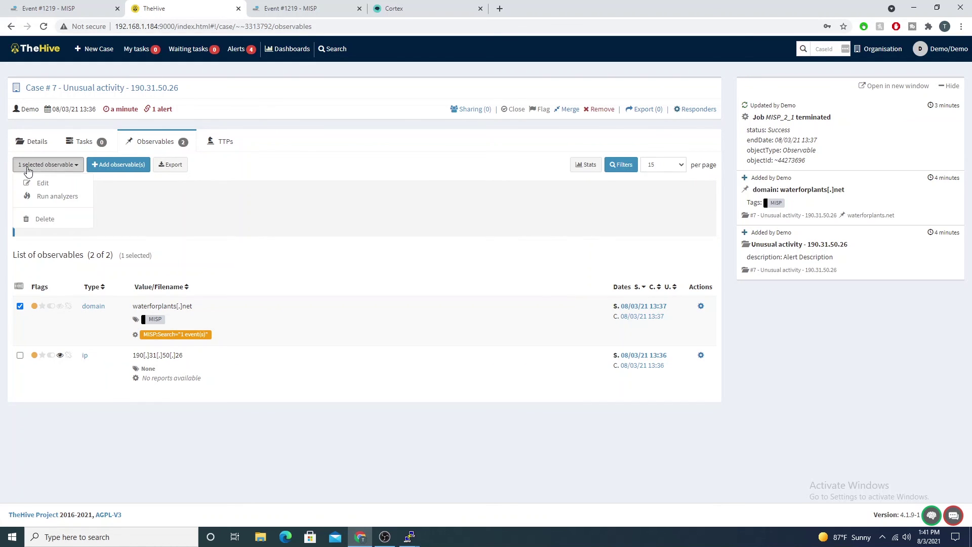
left_click(240, 174)
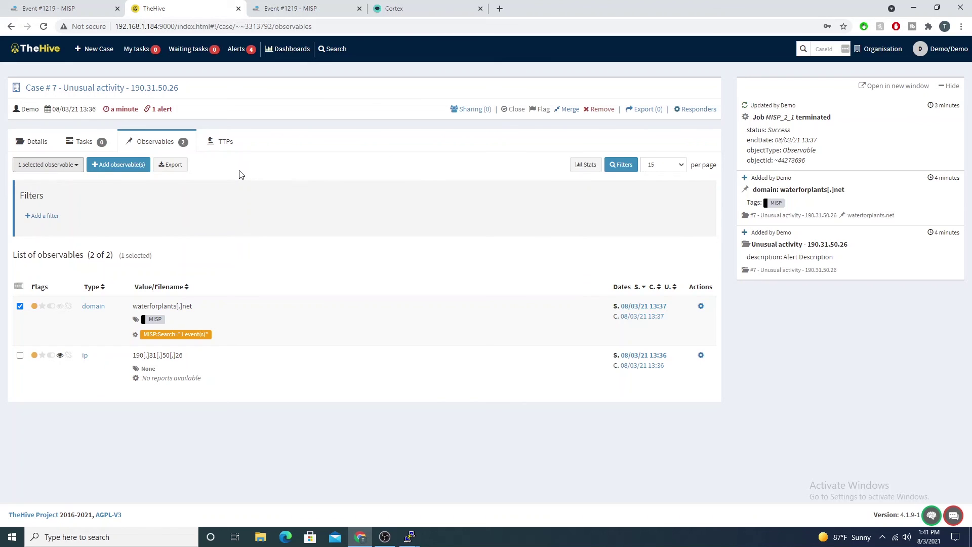